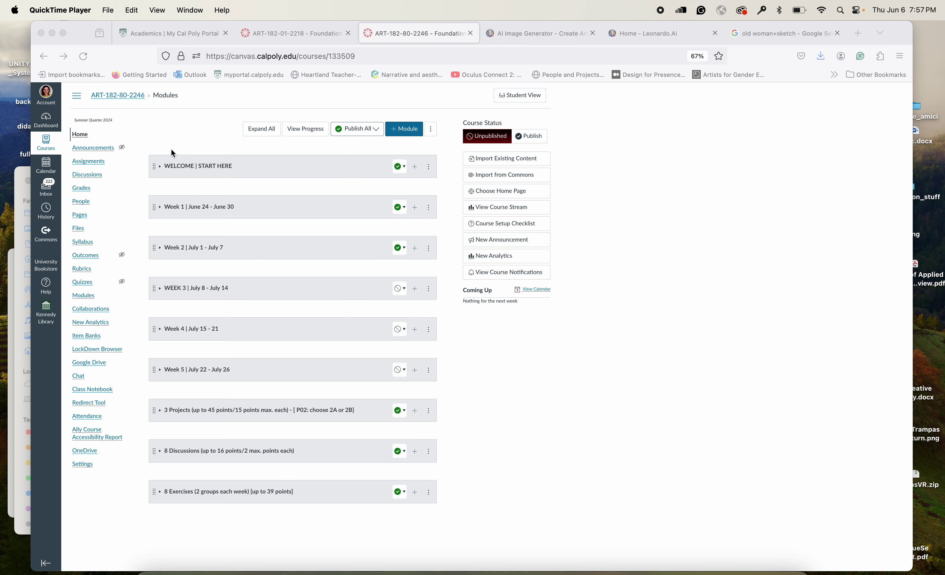
Expand the WELCOME | START HERE module on the Canvas Modules page to show its six items
{"action": "left_click", "coordinate": [161, 168]}
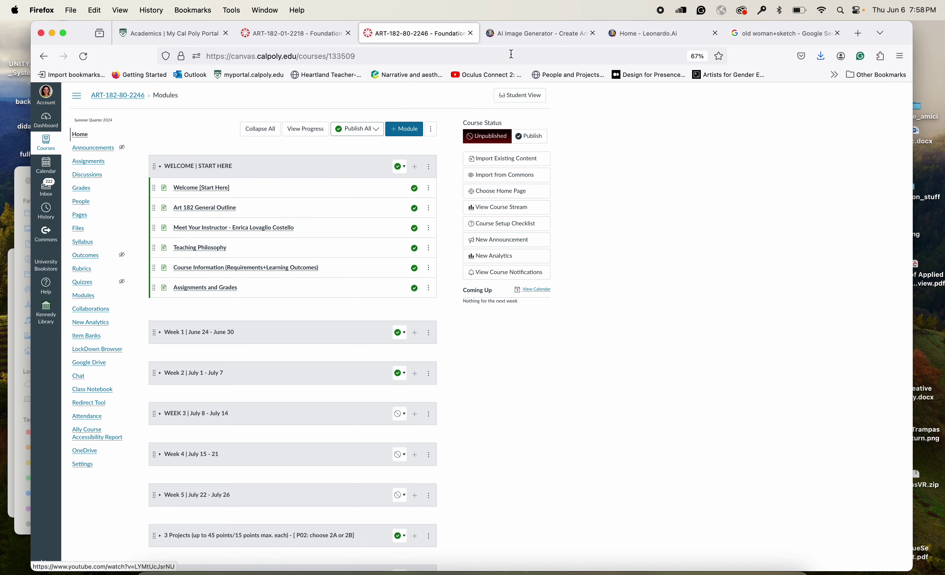
Switch from Canvas to the Leonardo.Ai 'Creativity, Unleashed.' homepage tab
{"action": "left_click", "coordinate": [521, 38]}
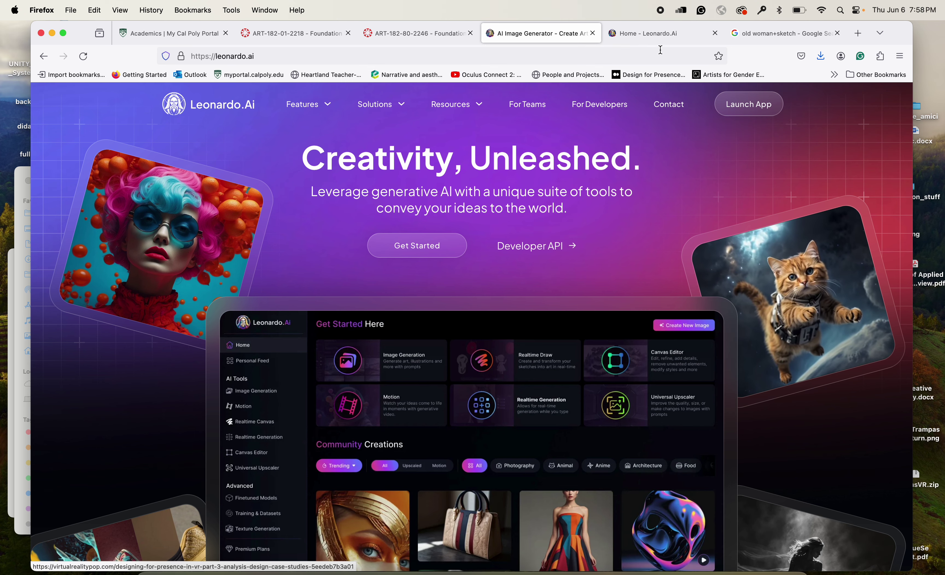
Switch to the signed-in Leonardo.Ai dashboard at app.leonardo.ai
{"action": "left_click", "coordinate": [656, 34]}
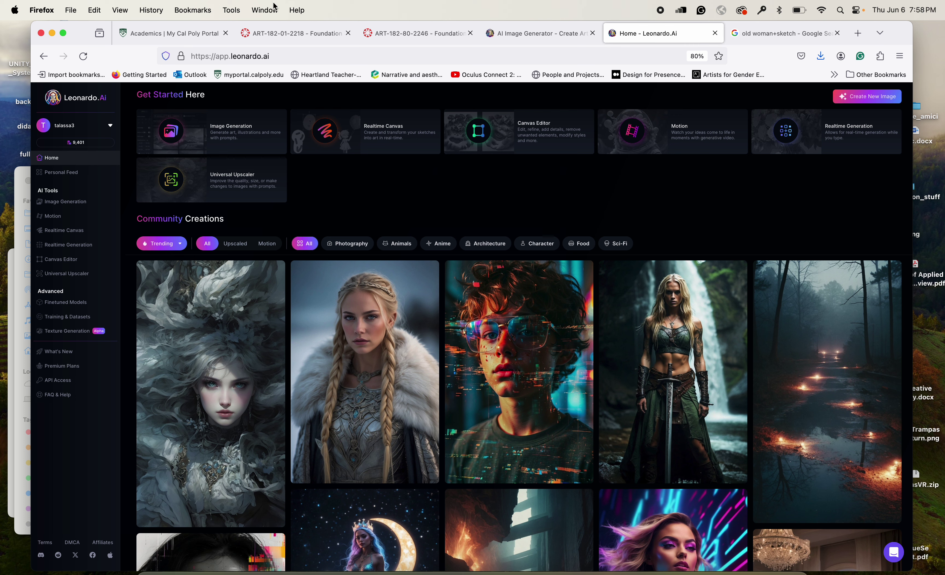
{"action": "mouse_move", "coordinate": [77, 147]}
{"action": "left_click", "coordinate": [73, 8]}
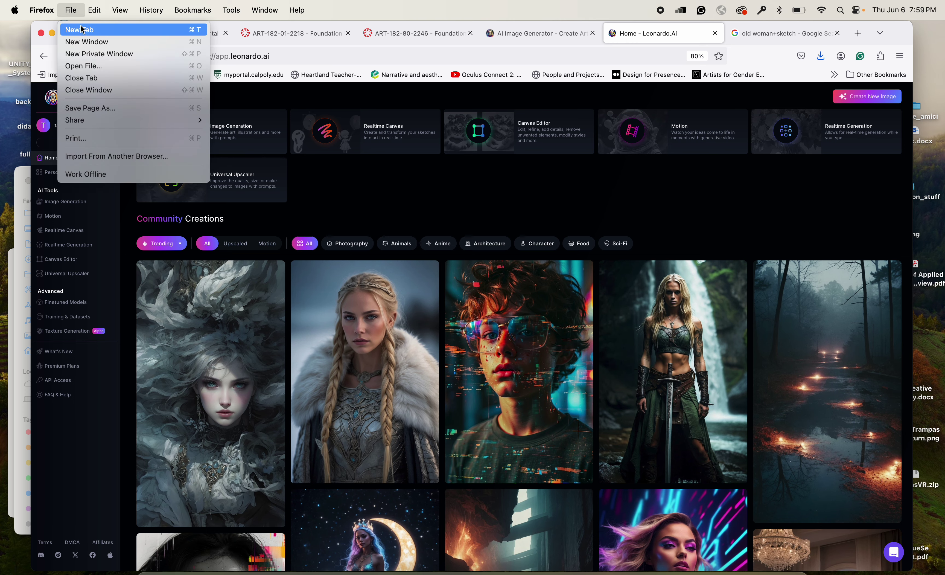
Load leonardo.ai in a new Firefox window, then close that extra window
{"action": "left_click", "coordinate": [86, 43]}
{"action": "type", "text": "lea"}
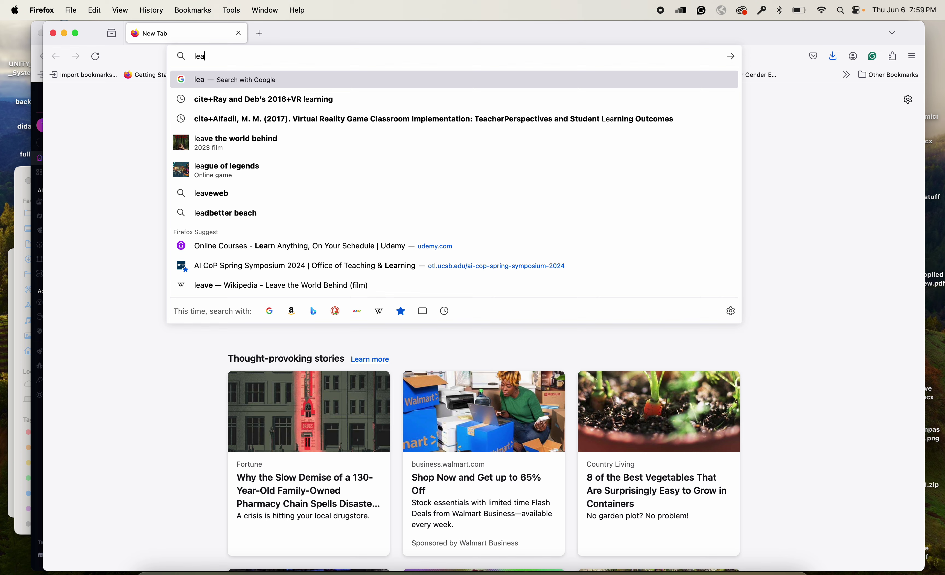
{"action": "key", "text": "BackSpace"}
{"action": "type", "text": "onardo.ai/"}
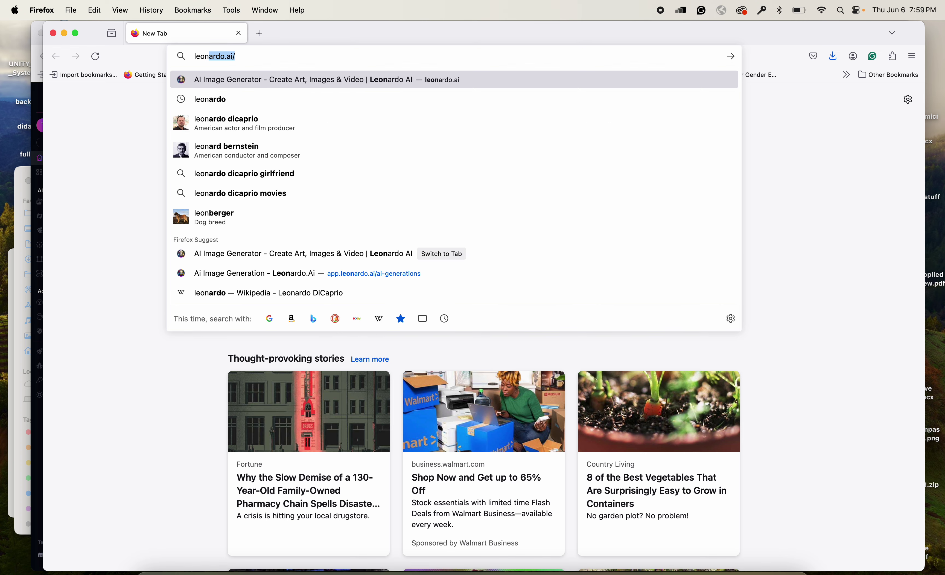
{"action": "key", "text": "Return"}
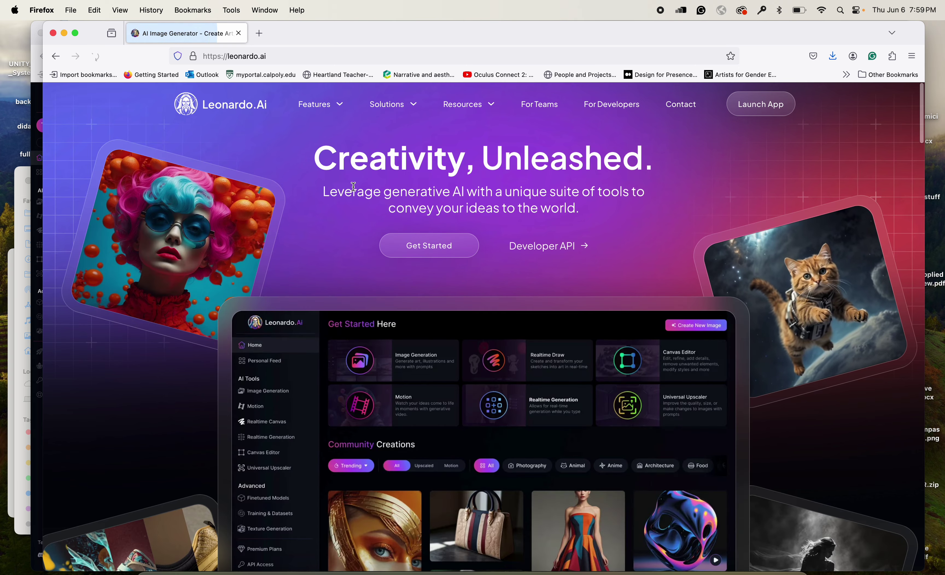
{"action": "left_click", "coordinate": [53, 33]}
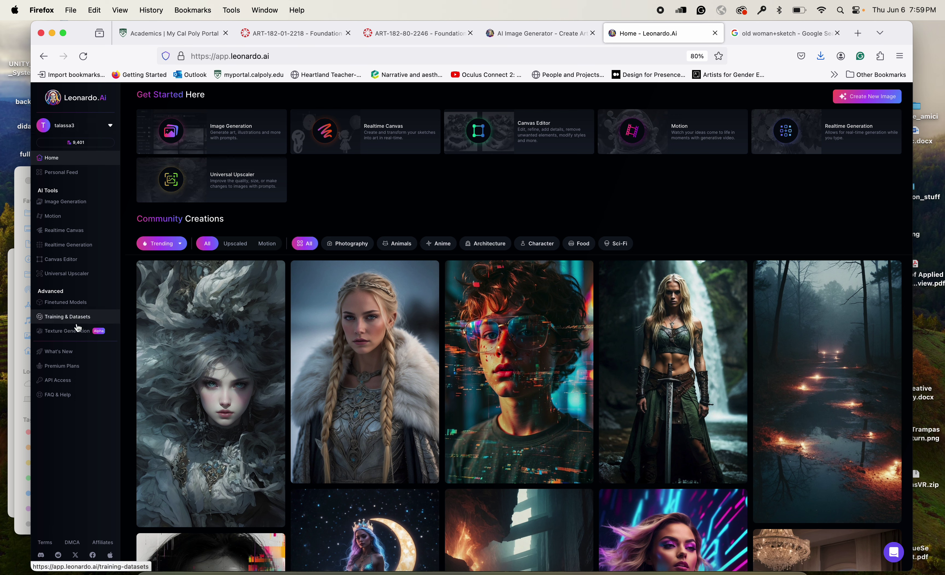
Scroll through the Personal Feed of past generations
{"action": "left_click", "coordinate": [64, 173]}
{"action": "scroll", "coordinate": [235, 448], "scroll_direction": "down", "scroll_amount": 10}
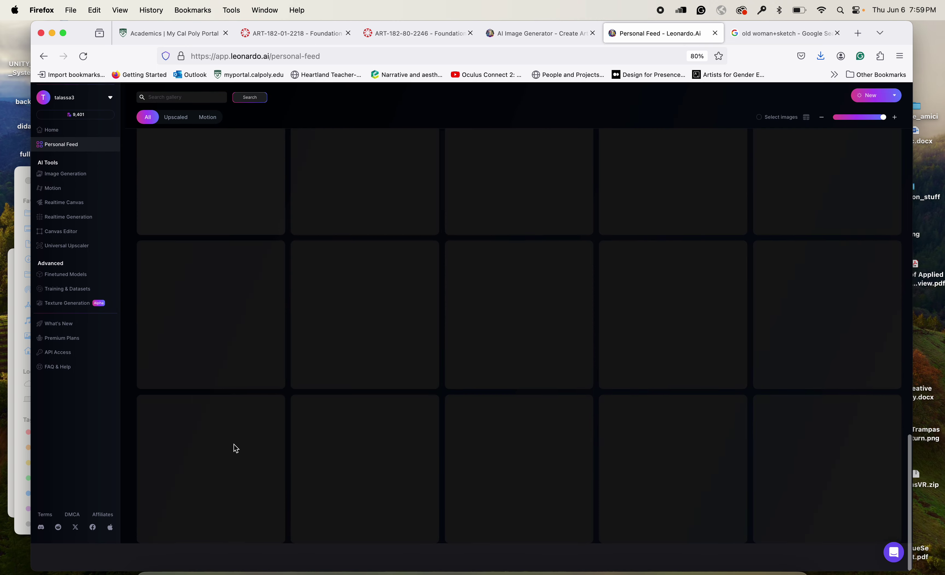
{"action": "scroll", "coordinate": [236, 449], "scroll_direction": "down", "scroll_amount": 10}
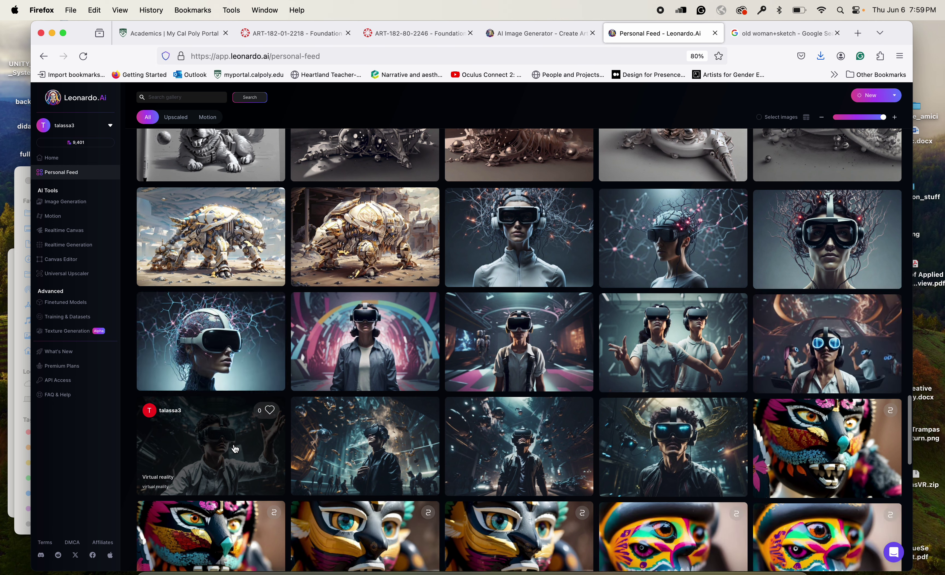
{"action": "scroll", "coordinate": [236, 448], "scroll_direction": "down", "scroll_amount": 5}
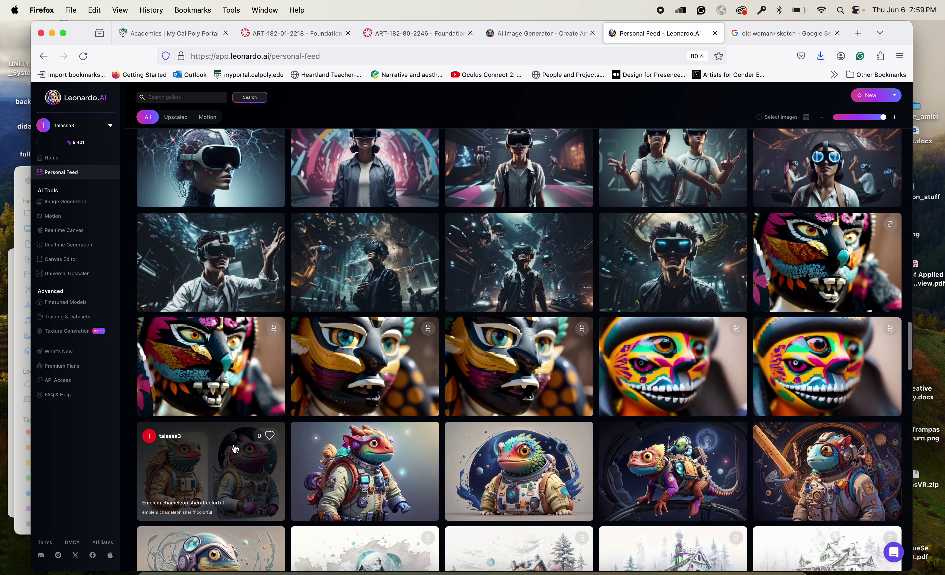
{"action": "scroll", "coordinate": [234, 448], "scroll_direction": "down", "scroll_amount": 5}
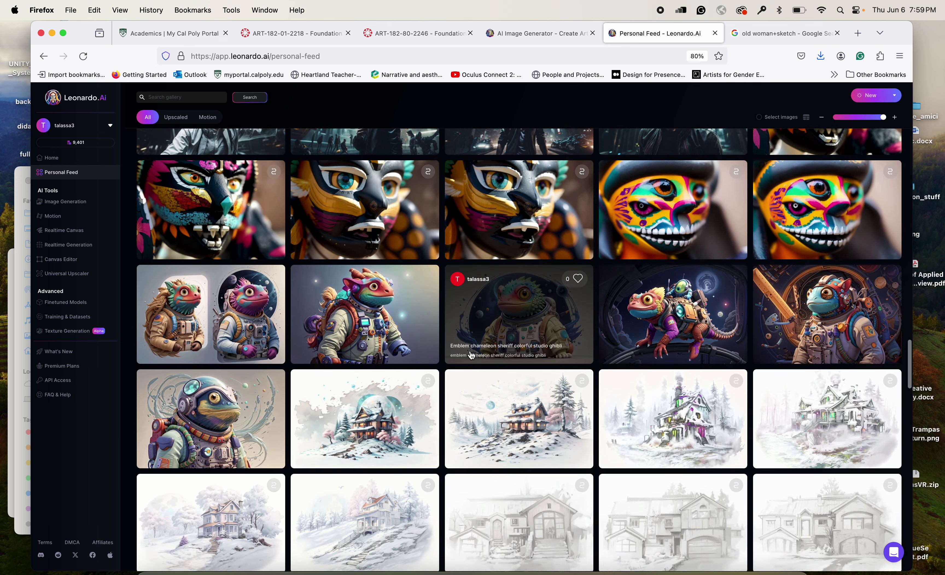
{"action": "scroll", "coordinate": [472, 355], "scroll_direction": "down", "scroll_amount": 7}
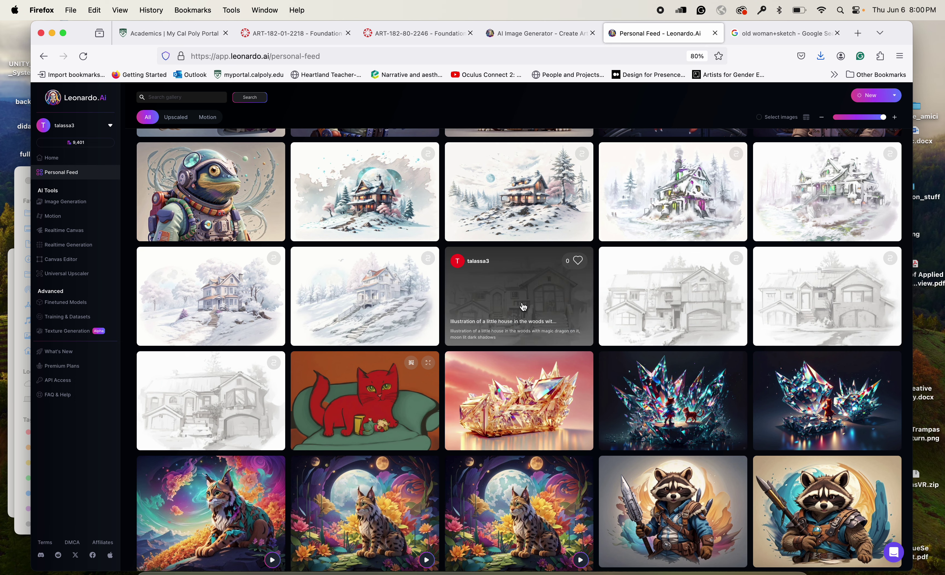
{"action": "scroll", "coordinate": [523, 308], "scroll_direction": "down", "scroll_amount": 1}
{"action": "scroll", "coordinate": [523, 308], "scroll_direction": "down", "scroll_amount": 8}
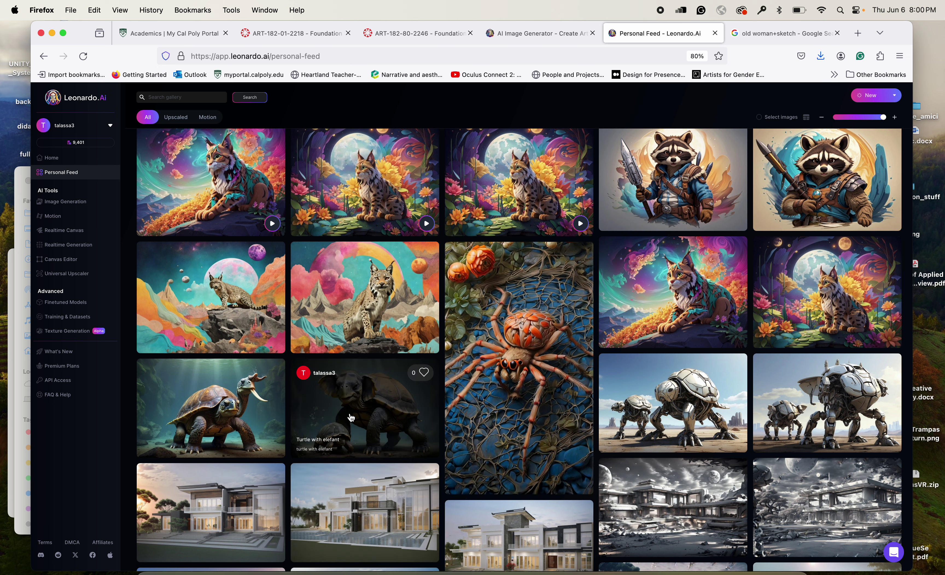
{"action": "scroll", "coordinate": [519, 349], "scroll_direction": "up", "scroll_amount": 15}
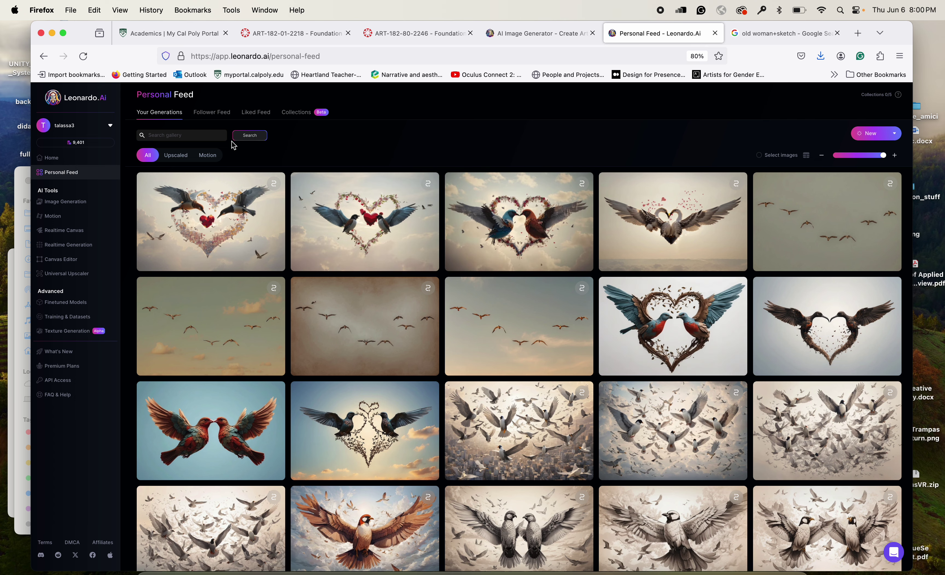
Go back Home and enter the Image Generation workspace, ready for a new prompt
{"action": "left_click", "coordinate": [83, 99]}
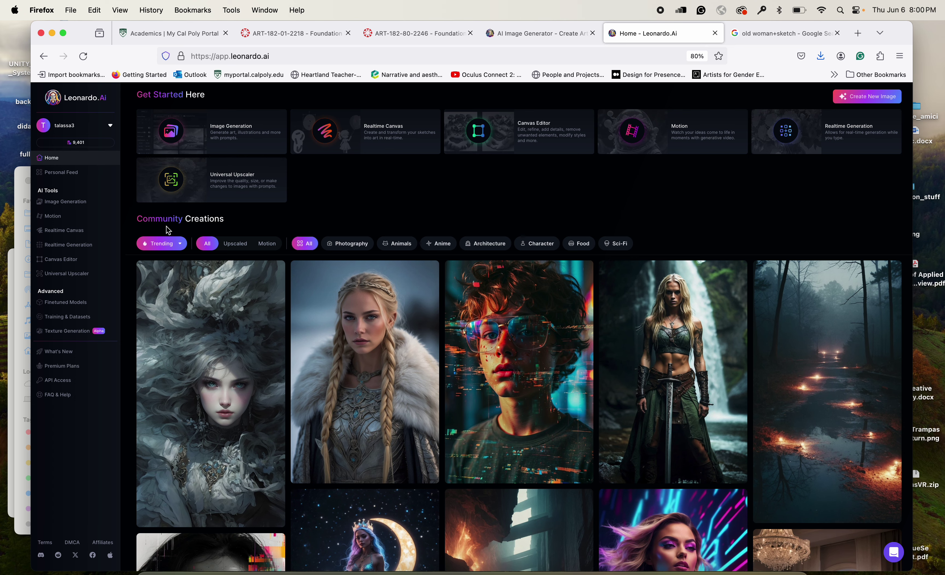
{"action": "left_click", "coordinate": [230, 134]}
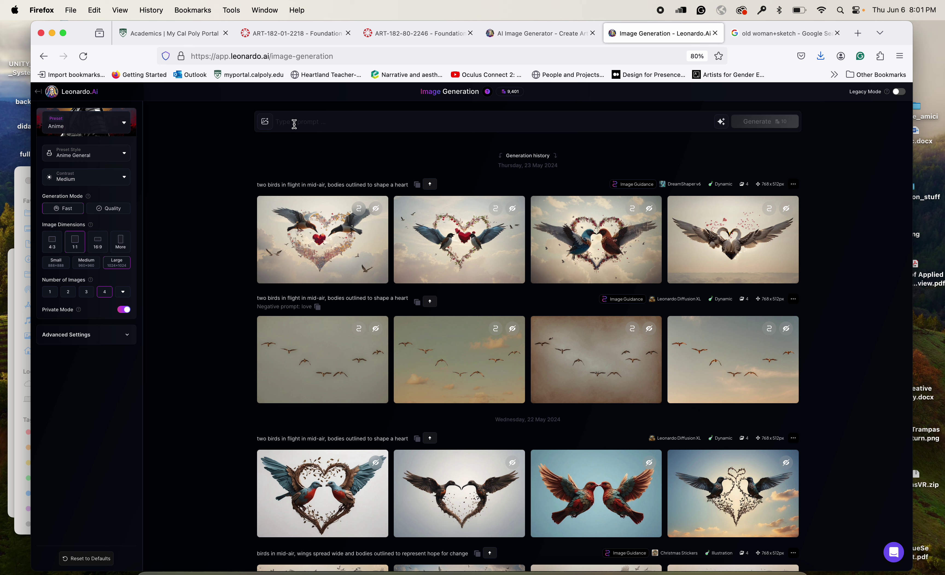
{"action": "left_click", "coordinate": [303, 126]}
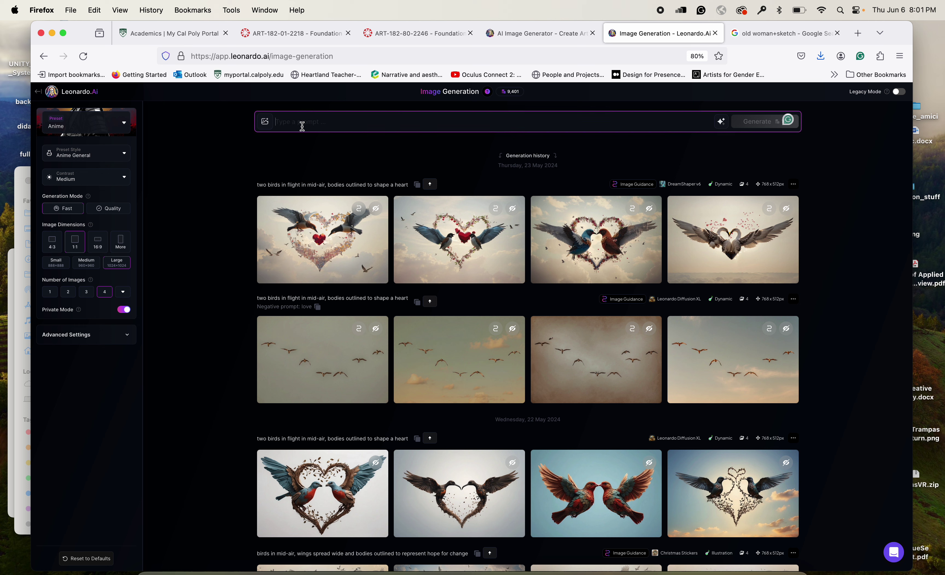
Enter the prompt 'old rhinoceros dancing on a tree' and select the words after 'old'
{"action": "type", "text": "o"}
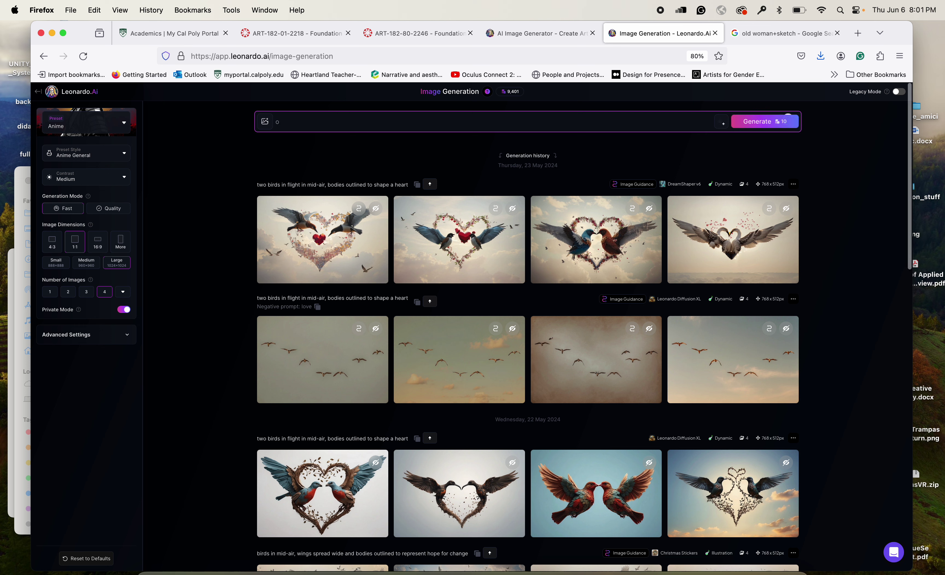
{"action": "type", "text": "ld rhin"}
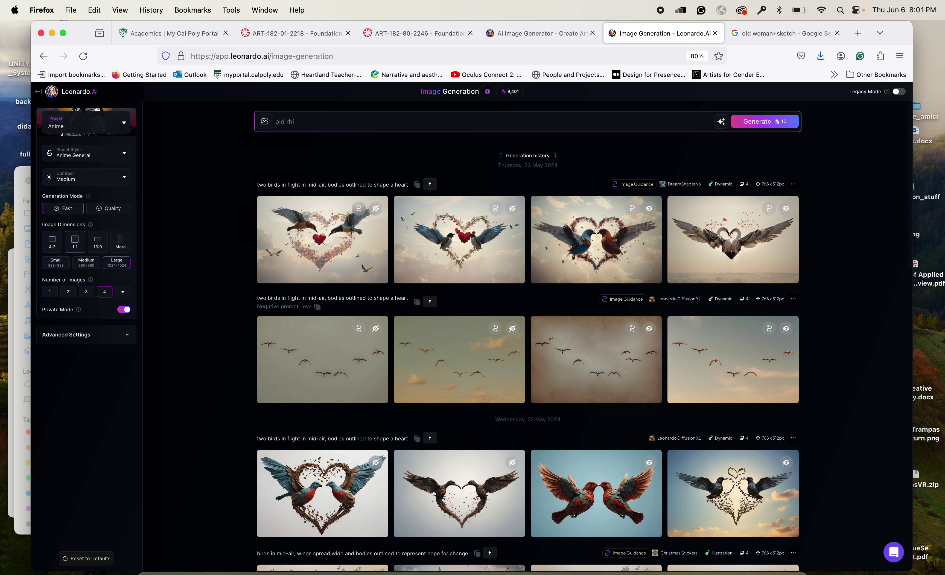
{"action": "type", "text": "oce"}
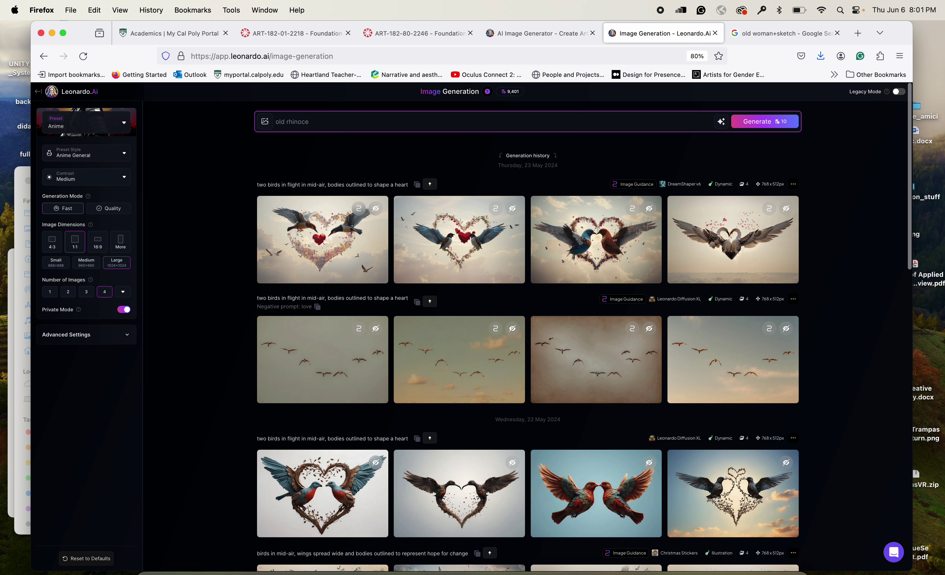
{"action": "type", "text": "ros dancing on a tree"}
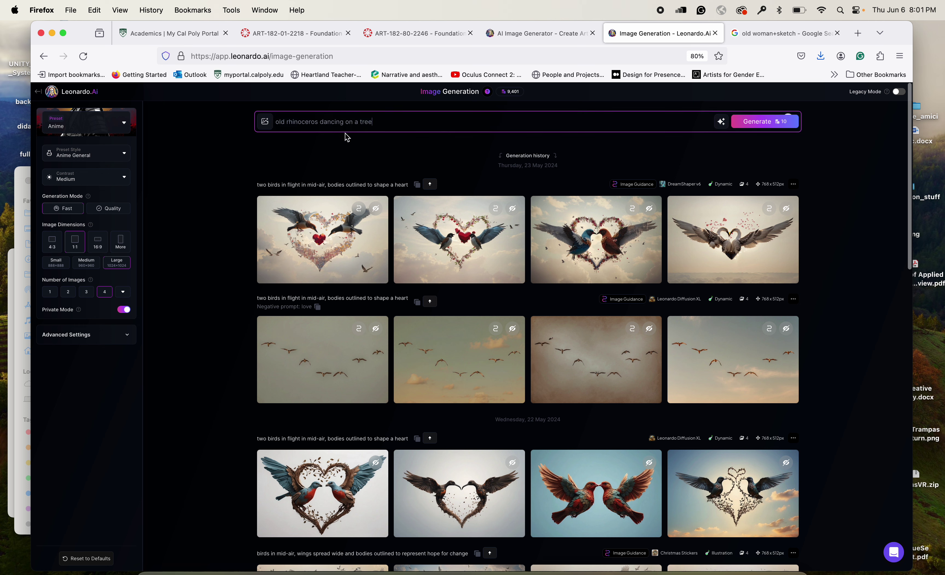
{"action": "left_click_drag", "start_coordinate": [373, 122], "coordinate": [289, 118]}
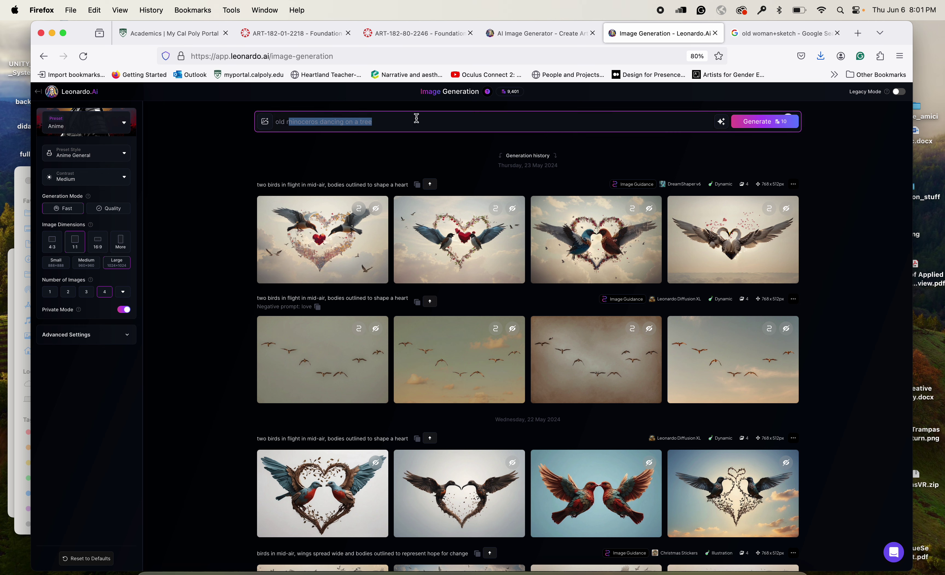
Bring up the Image Guidance options and the full Elements list of LoRA styles
{"action": "left_click", "coordinate": [265, 123]}
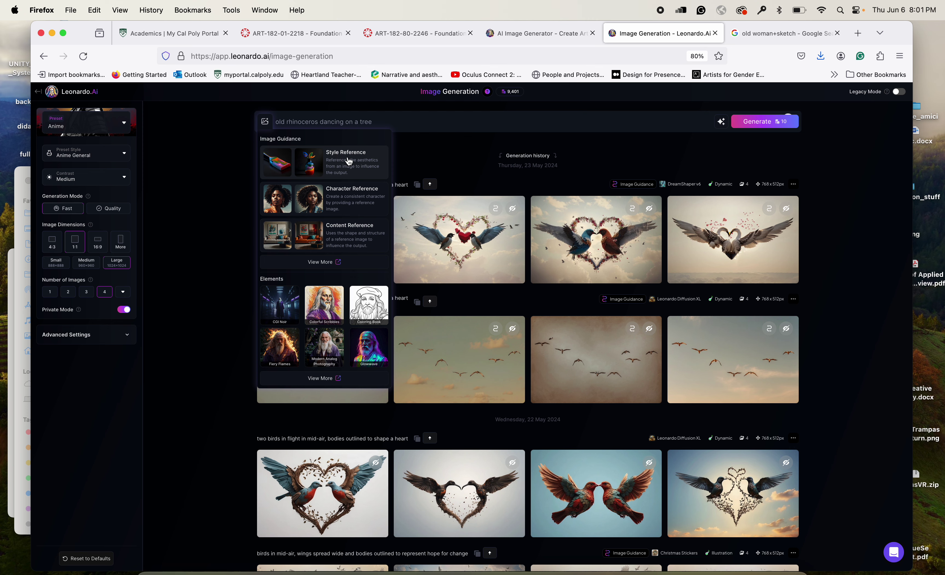
{"action": "left_click", "coordinate": [316, 381]}
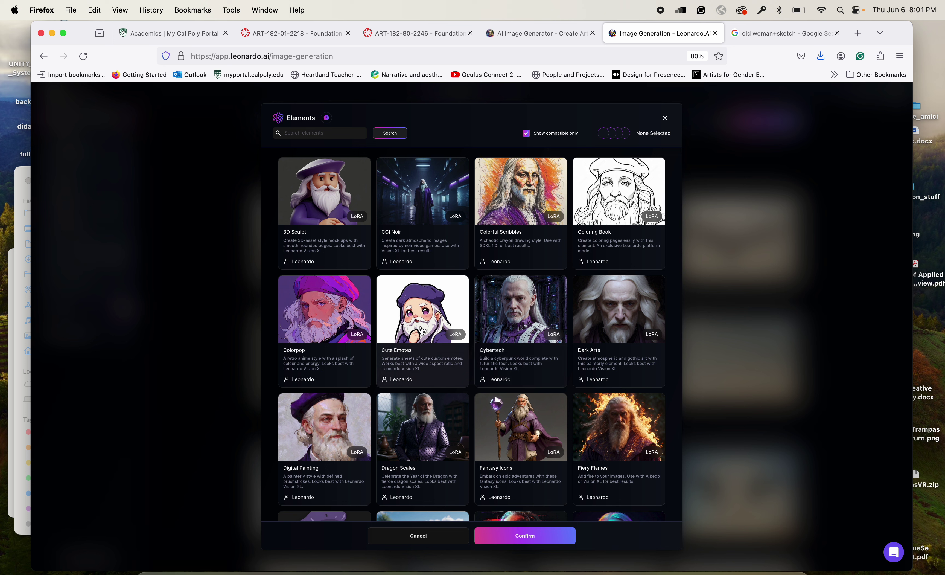
Attach the Colorpop, Digital Painting and Fantasy Icons elements to the prompt
{"action": "left_click", "coordinate": [330, 318]}
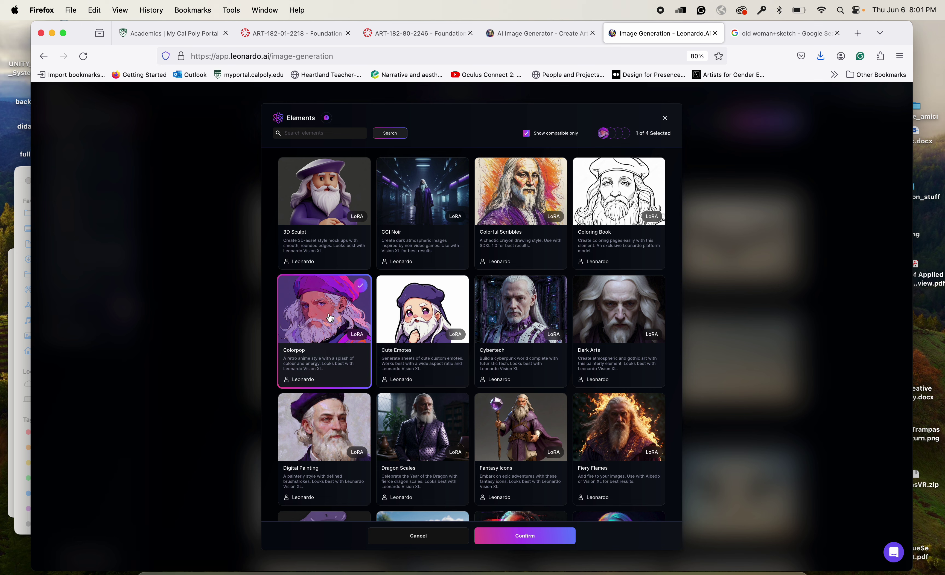
{"action": "left_click", "coordinate": [328, 449]}
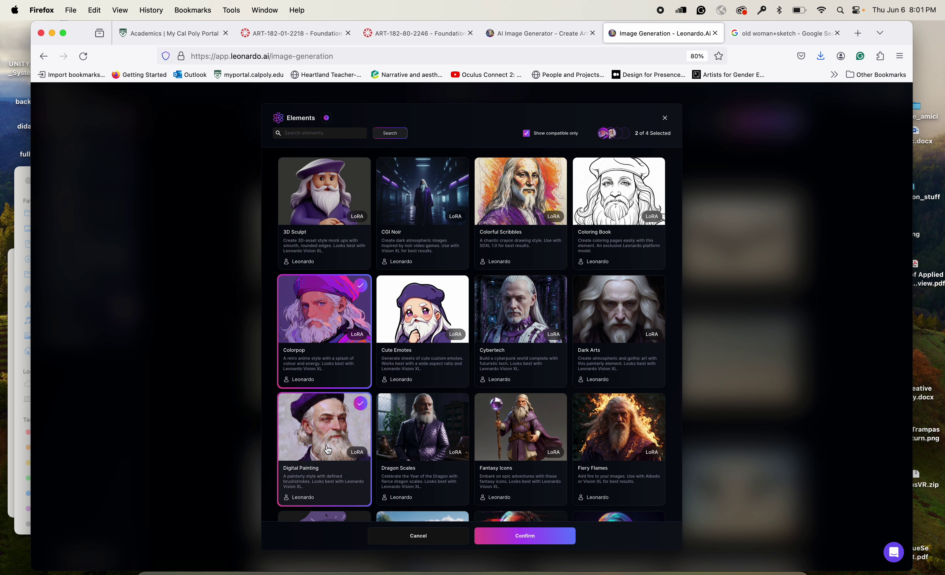
{"action": "left_click", "coordinate": [511, 442]}
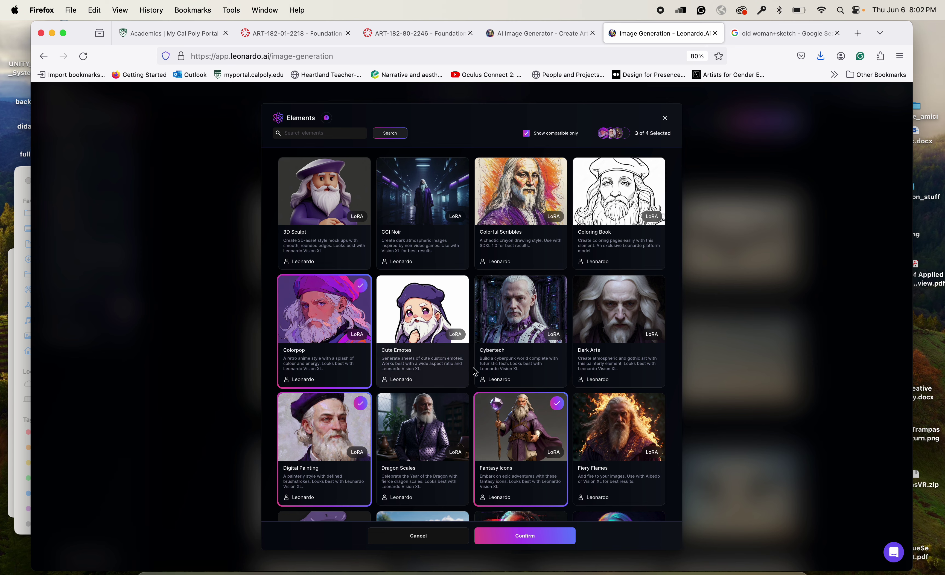
{"action": "left_click", "coordinate": [546, 541]}
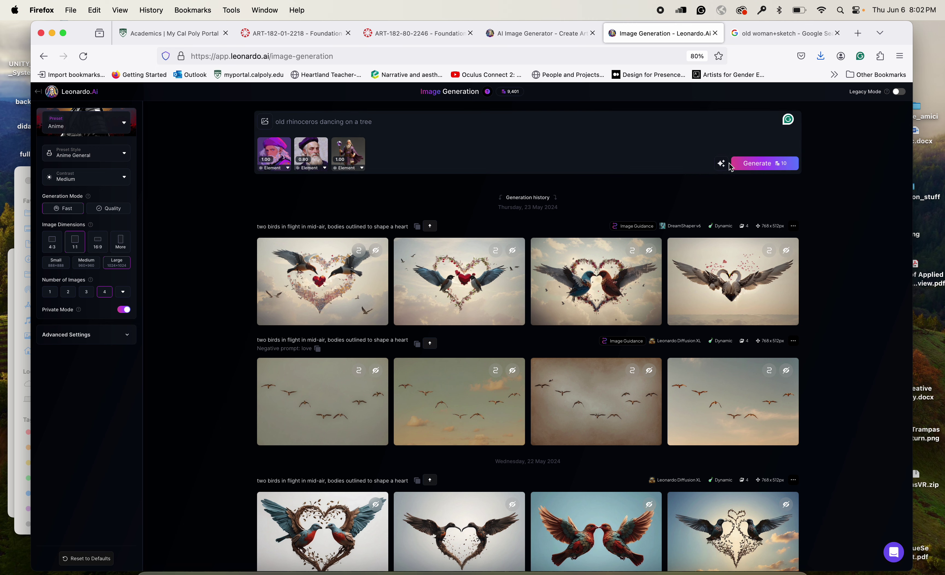
Generate four 1024×1024 rhinoceros images while browsing the platform presets list
{"action": "left_click", "coordinate": [750, 163]}
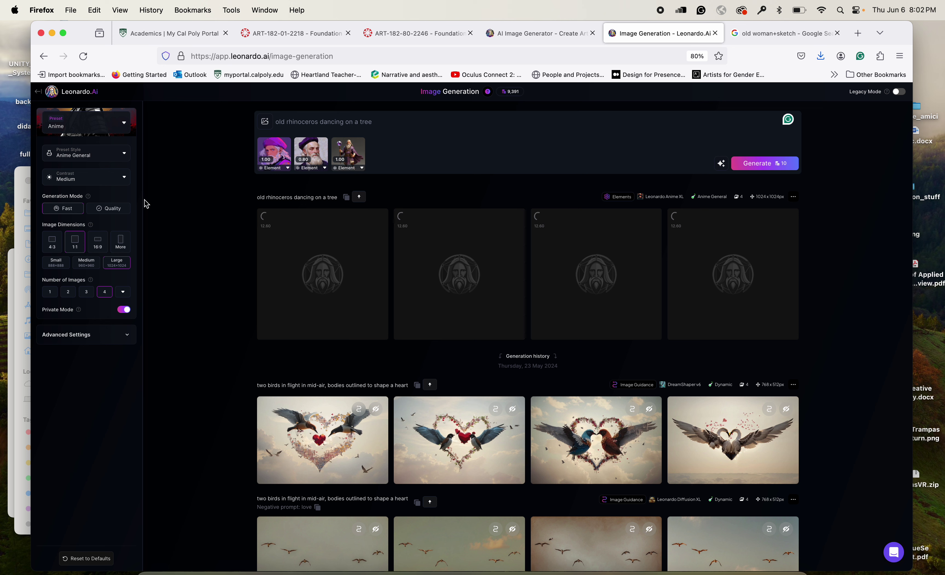
{"action": "left_click", "coordinate": [125, 124]}
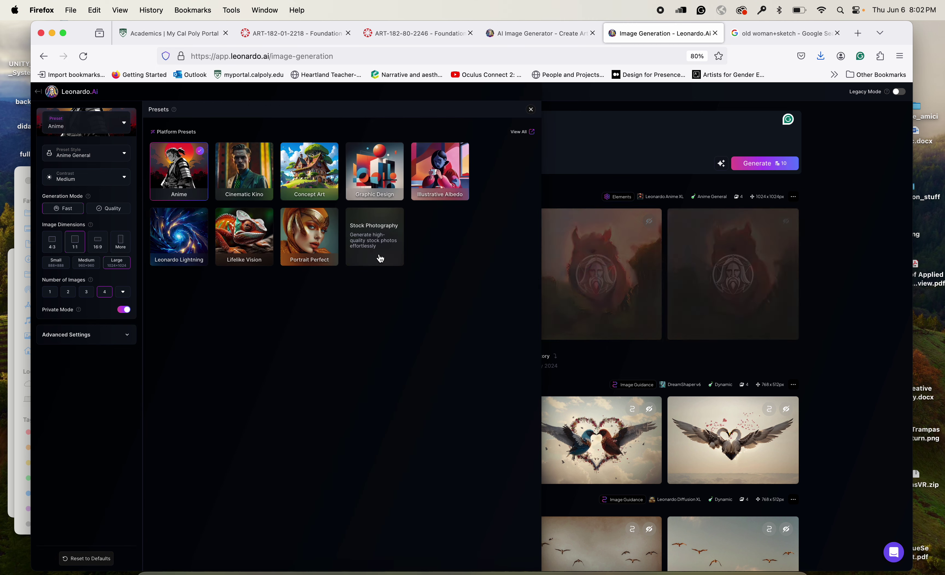
{"action": "left_click", "coordinate": [614, 164]}
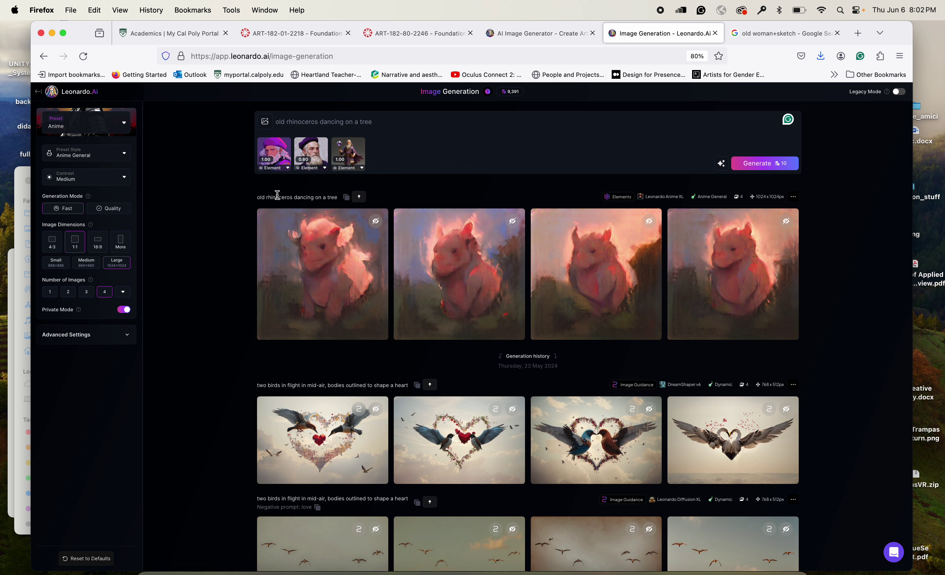
Return to the Leonardo.Ai Home dashboard via the logo
{"action": "left_click", "coordinate": [76, 93]}
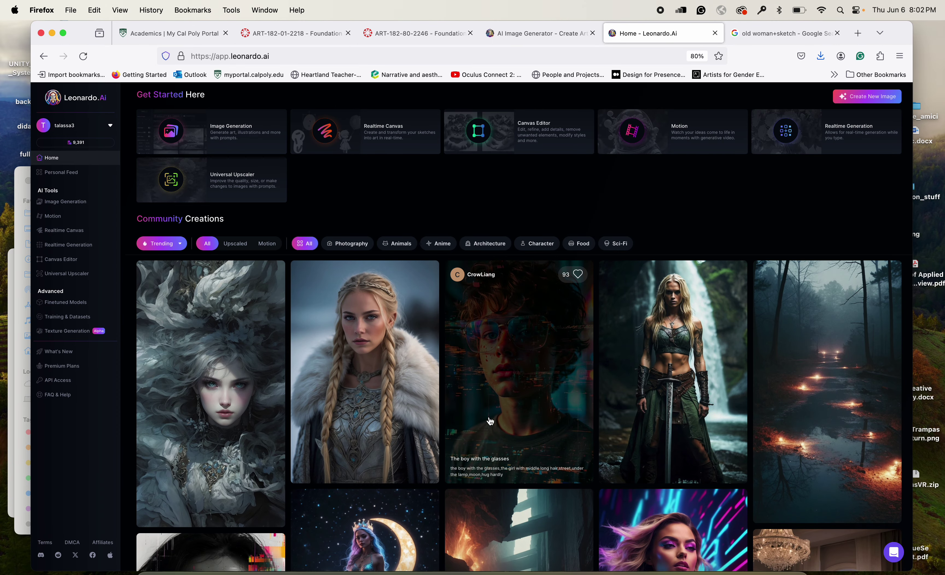
{"action": "scroll", "coordinate": [449, 418], "scroll_direction": "down", "scroll_amount": 10}
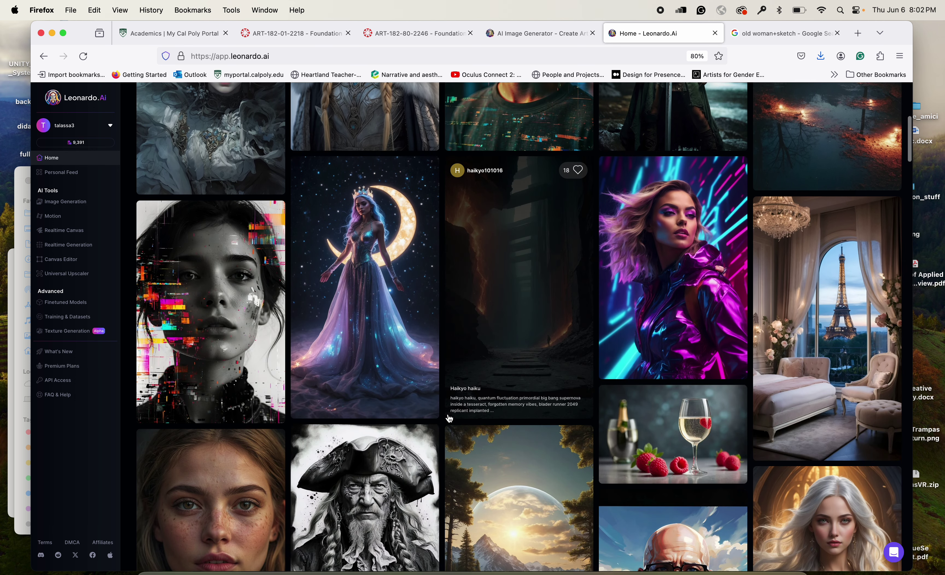
{"action": "scroll", "coordinate": [448, 417], "scroll_direction": "down", "scroll_amount": 3}
{"action": "scroll", "coordinate": [449, 417], "scroll_direction": "up", "scroll_amount": 15}
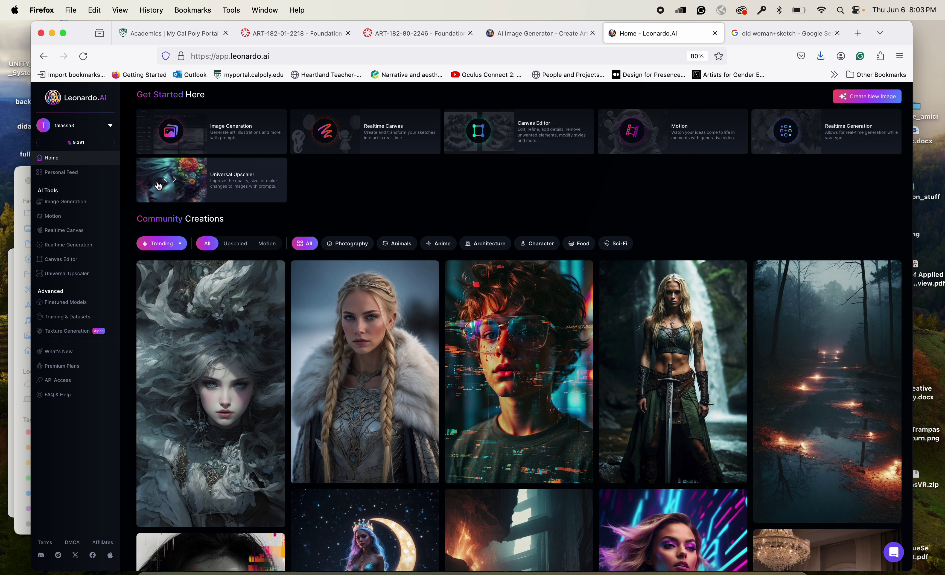
Remove the Fantasy Icons, Digital Painting and Colorpop elements from the rhinoceros prompt and regenerate
{"action": "left_click", "coordinate": [78, 208]}
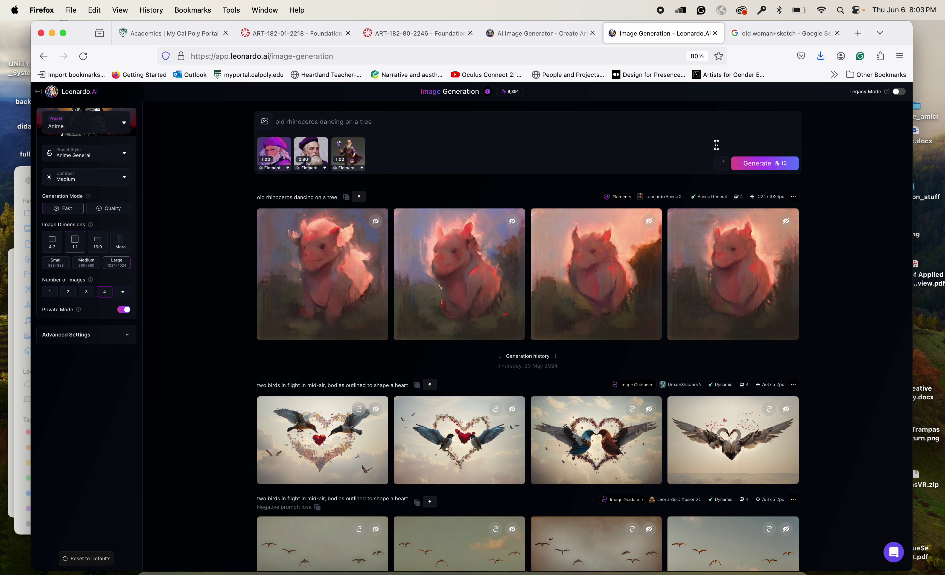
{"action": "mouse_move", "coordinate": [622, 198]}
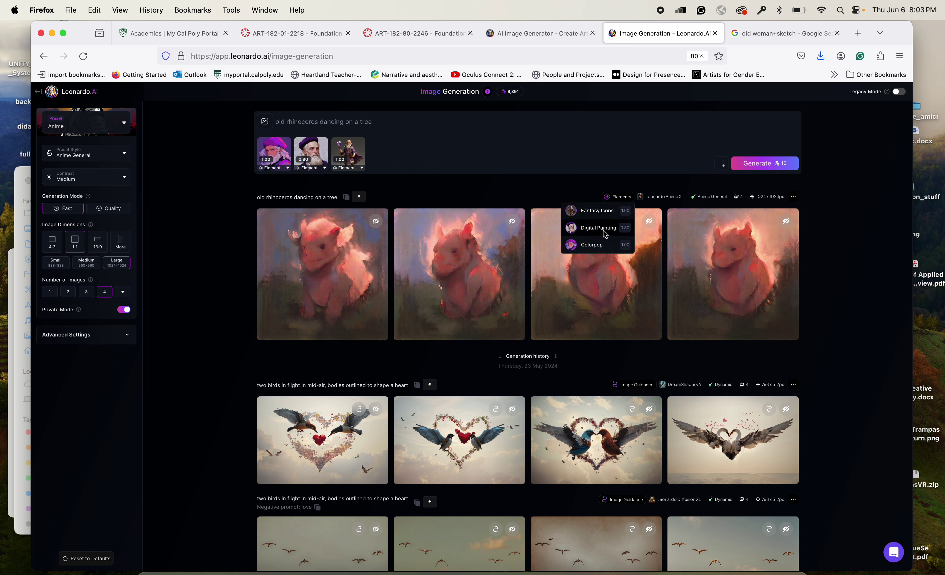
{"action": "left_click", "coordinate": [364, 141]}
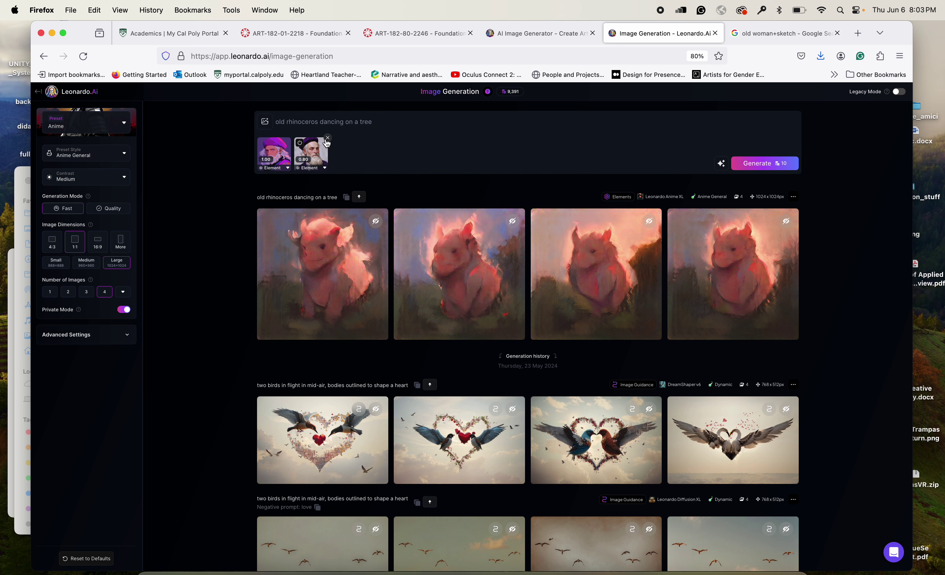
{"action": "left_click", "coordinate": [327, 138]}
{"action": "left_click", "coordinate": [291, 139]}
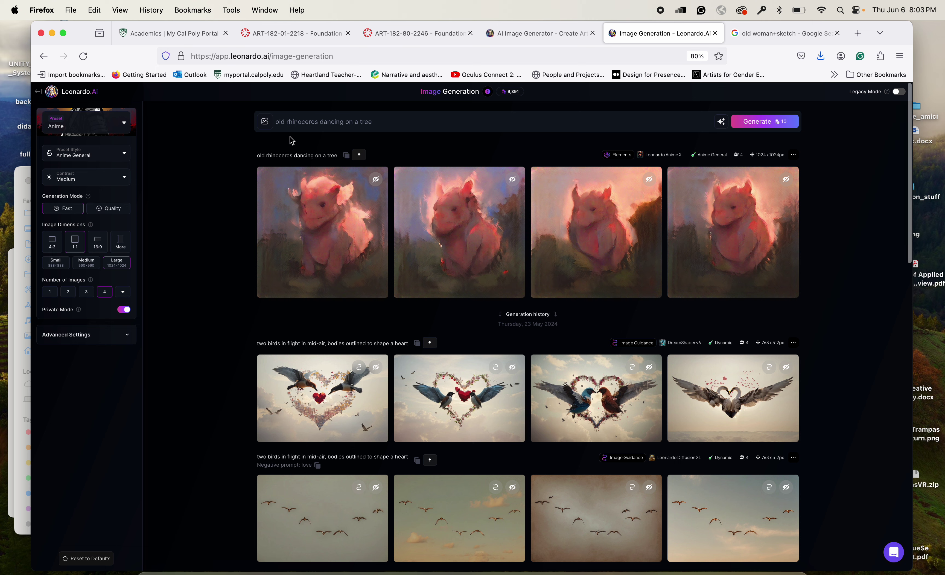
{"action": "left_click", "coordinate": [758, 120]}
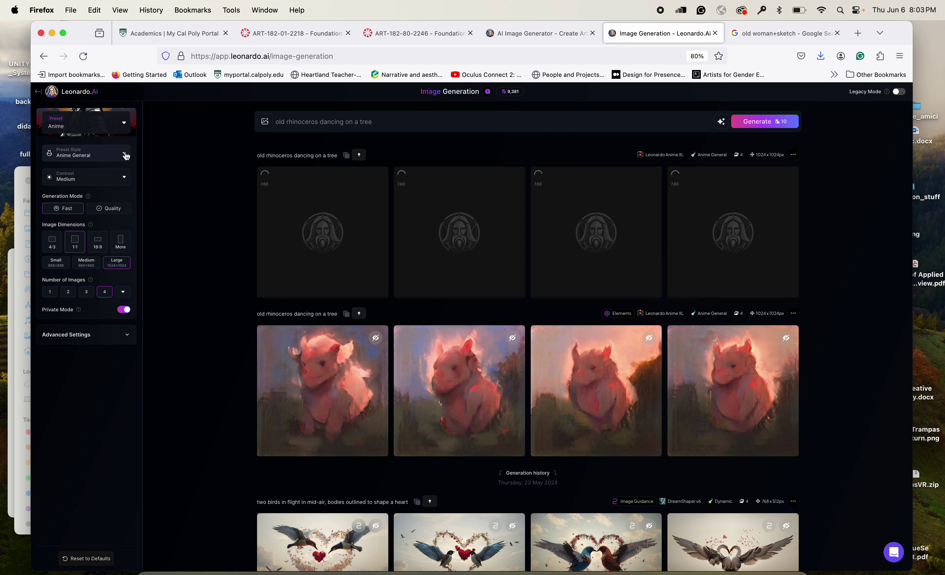
Browse the anime preset styles, then switch Generation Mode to Quality and back to Fast
{"action": "left_click", "coordinate": [92, 155]}
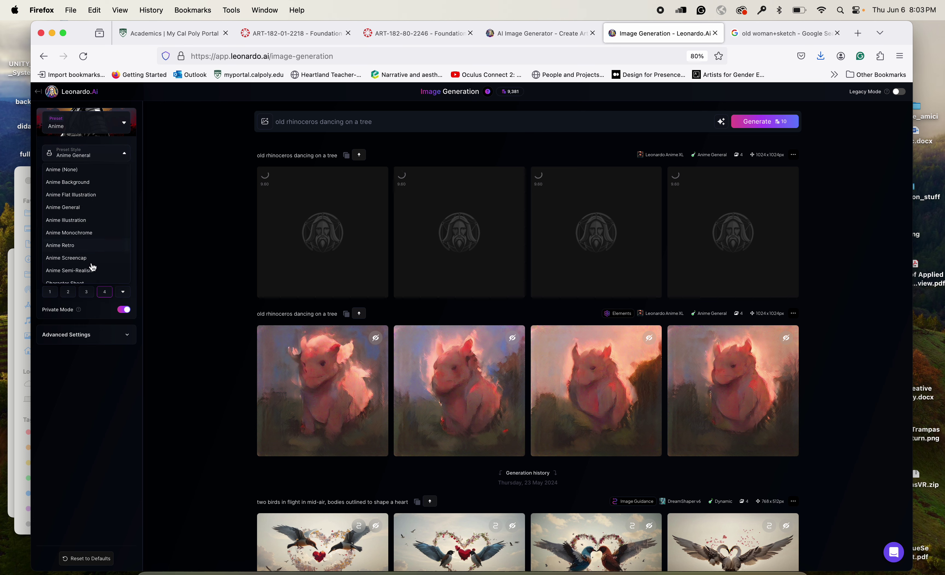
{"action": "left_click", "coordinate": [172, 218]}
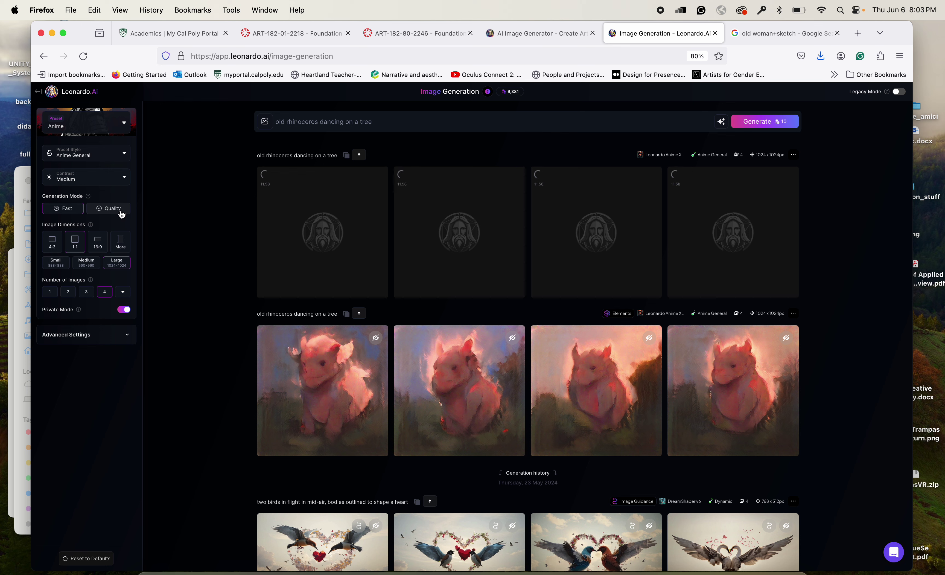
{"action": "left_click", "coordinate": [120, 210]}
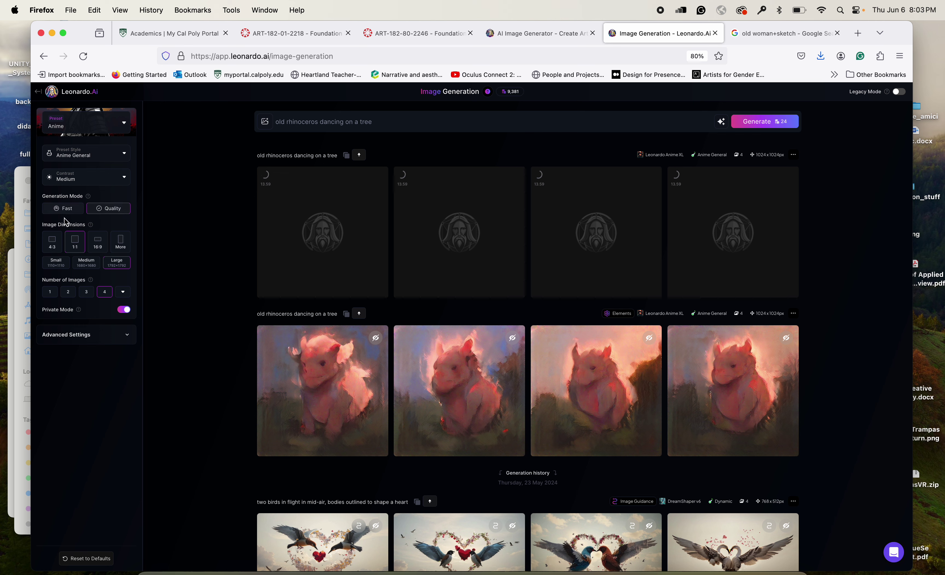
{"action": "left_click", "coordinate": [71, 210]}
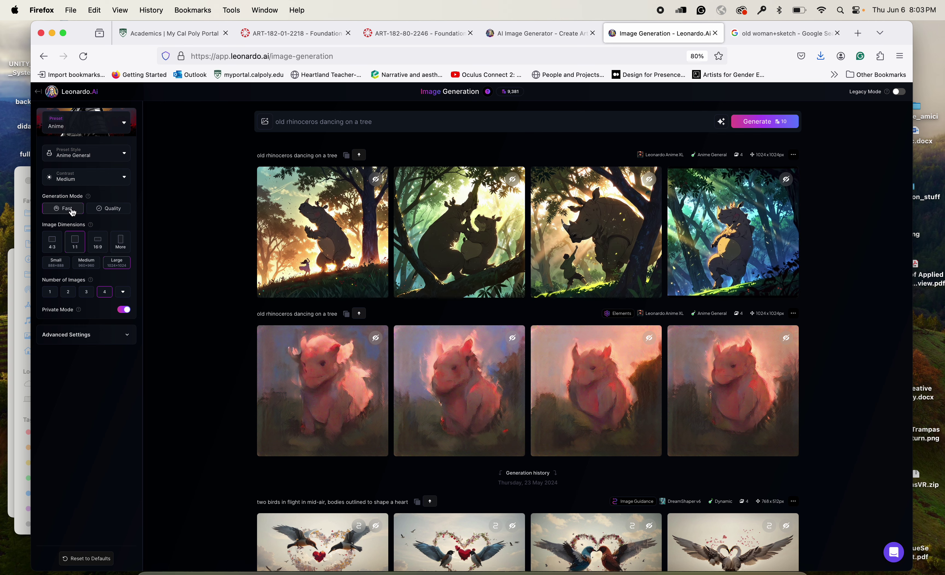
Enlarge the second of the new rhinoceros images
{"action": "mouse_move", "coordinate": [321, 244]}
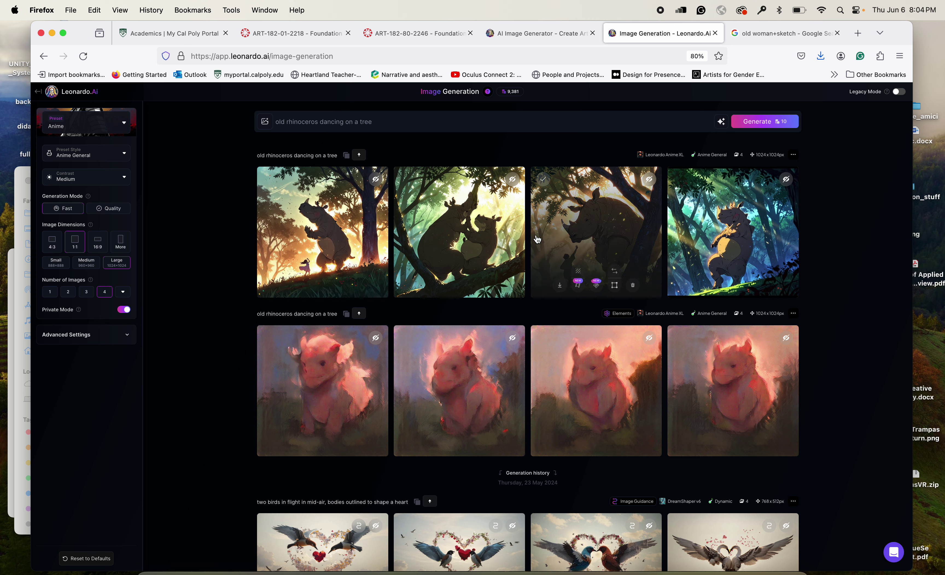
{"action": "mouse_move", "coordinate": [360, 231]}
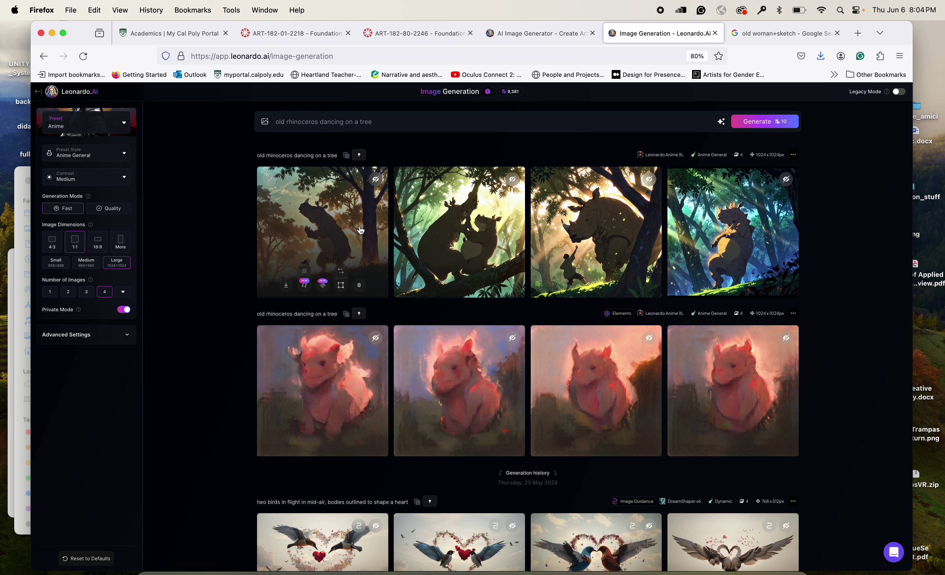
{"action": "left_click", "coordinate": [482, 239]}
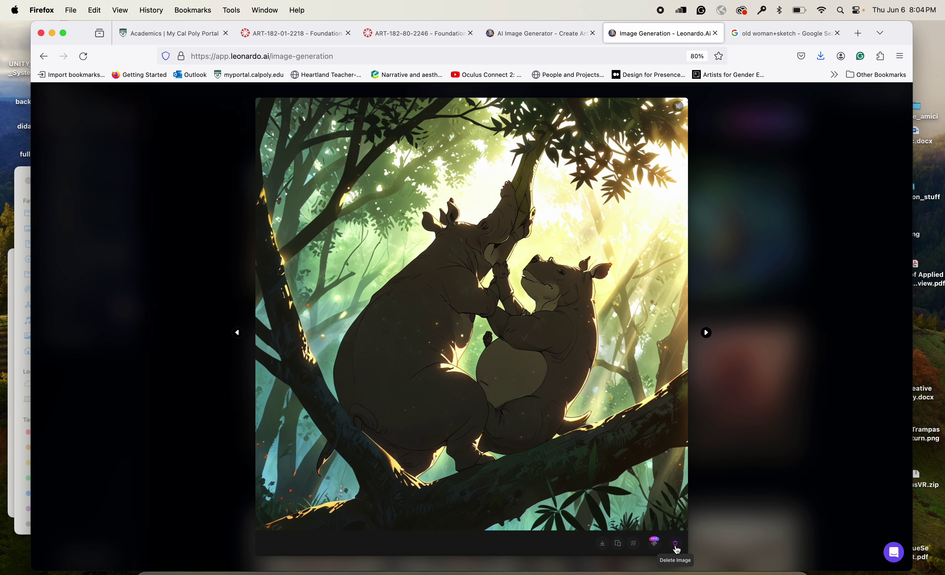
Close the enlarged image, set Number of Images to 2, and return to the Home page
{"action": "left_click", "coordinate": [181, 323]}
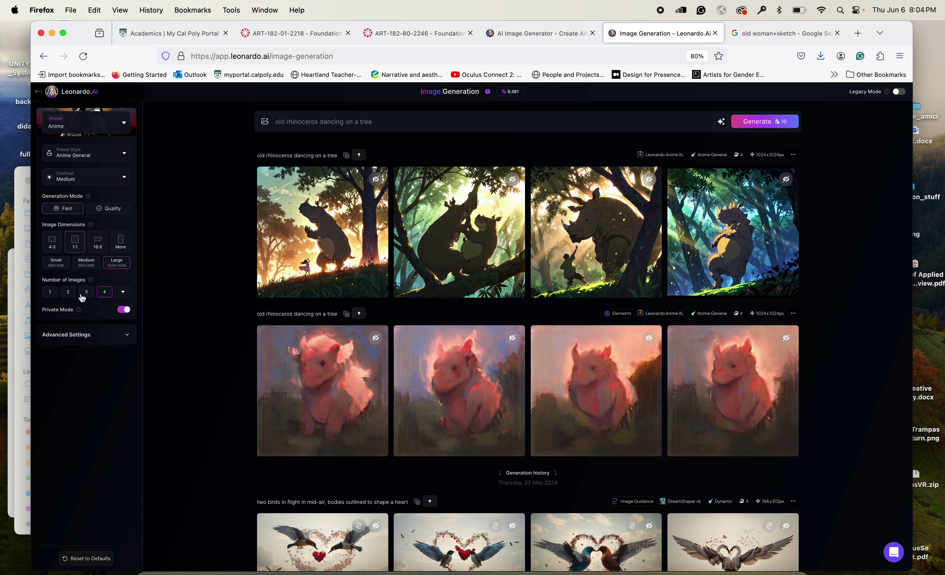
{"action": "left_click", "coordinate": [69, 293]}
{"action": "left_click", "coordinate": [69, 93]}
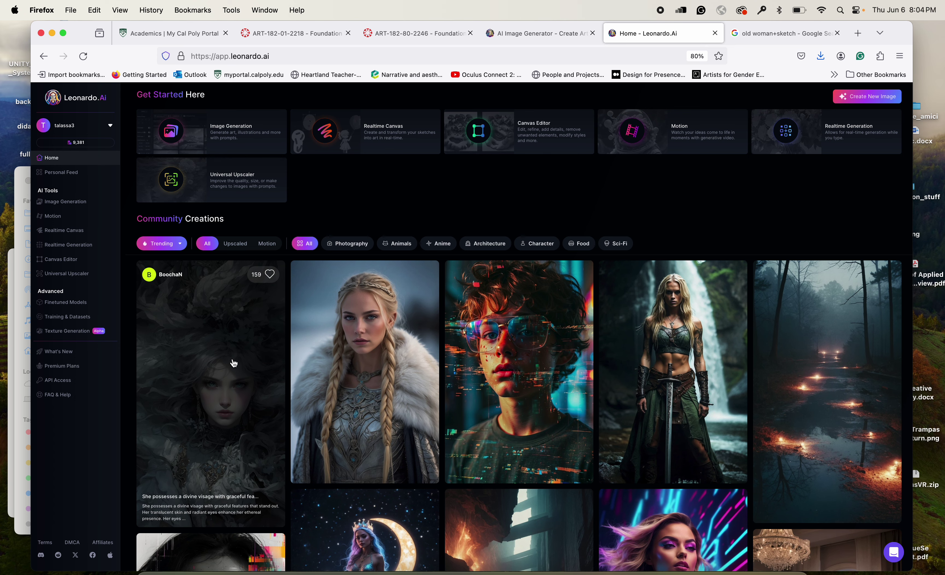
Open the grey-haired woman community portrait, select its prompt, and use it for Image to Image guidance
{"action": "left_click", "coordinate": [233, 363]}
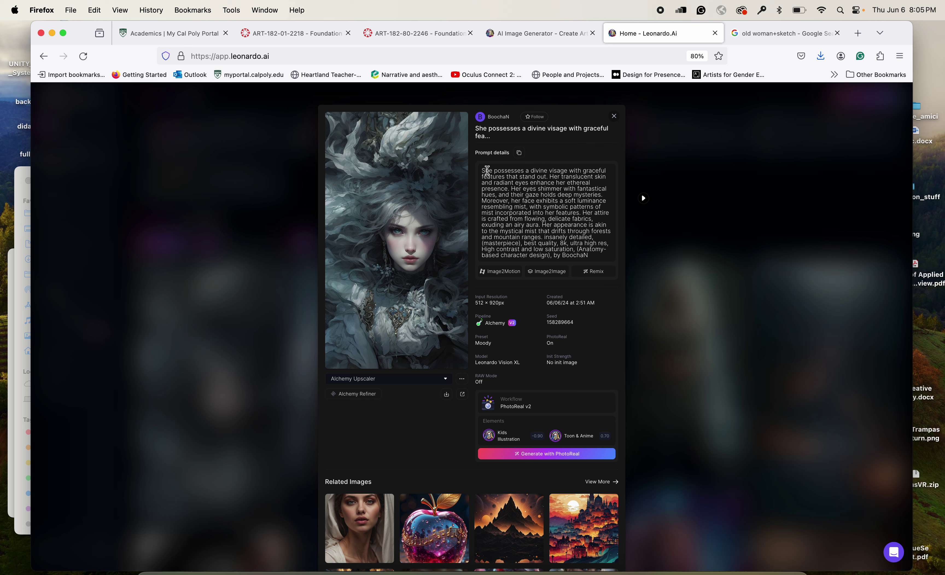
{"action": "left_click_drag", "start_coordinate": [484, 170], "coordinate": [595, 259]}
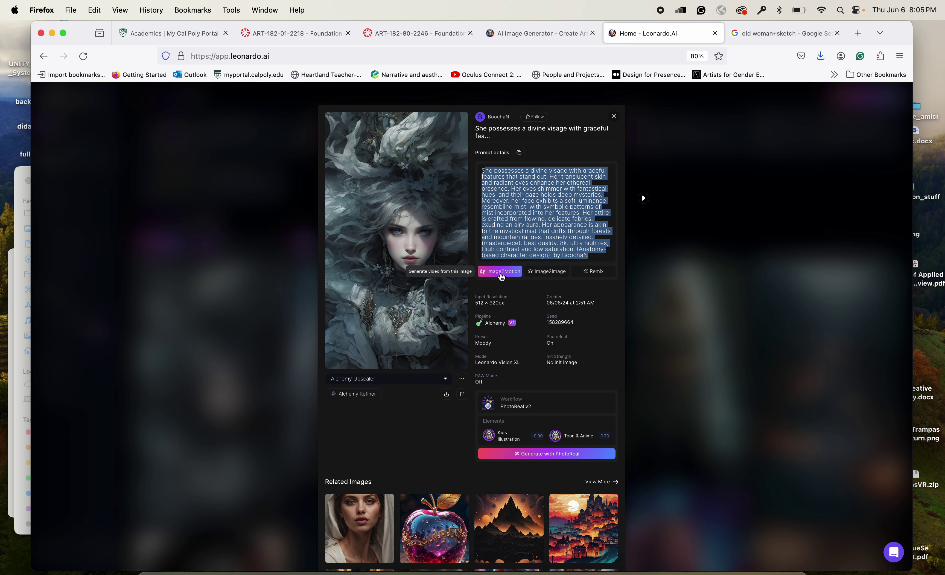
{"action": "left_click", "coordinate": [545, 275]}
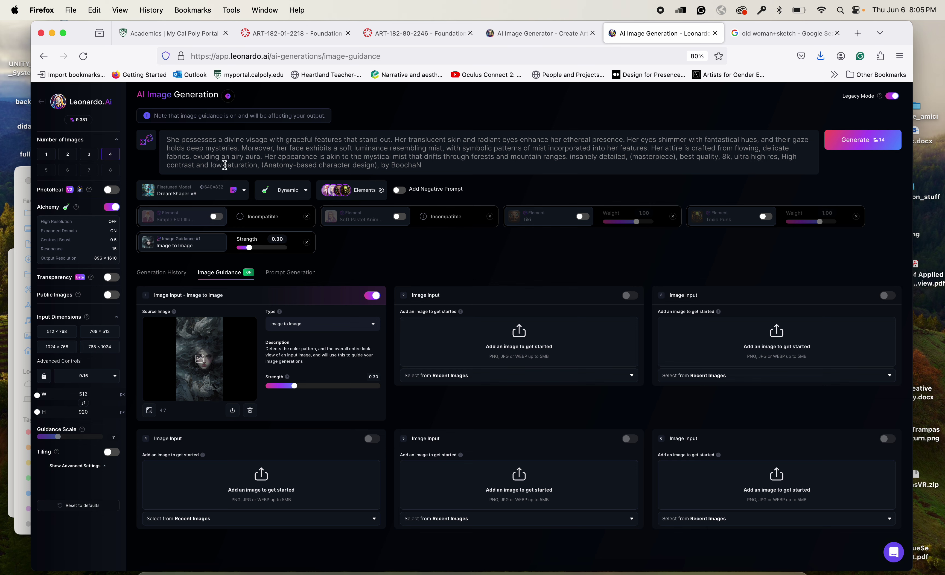
Replace the prompt with 'old lady with wrinkles against the ocean close up pastel color' and enable the negative prompt
{"action": "triple_click", "coordinate": [433, 165]}
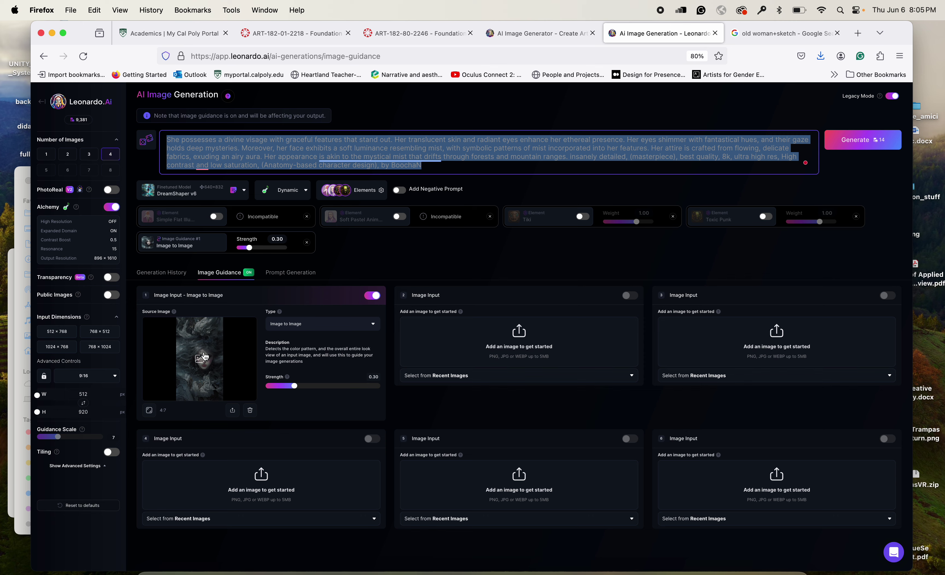
{"action": "type", "text": "old"}
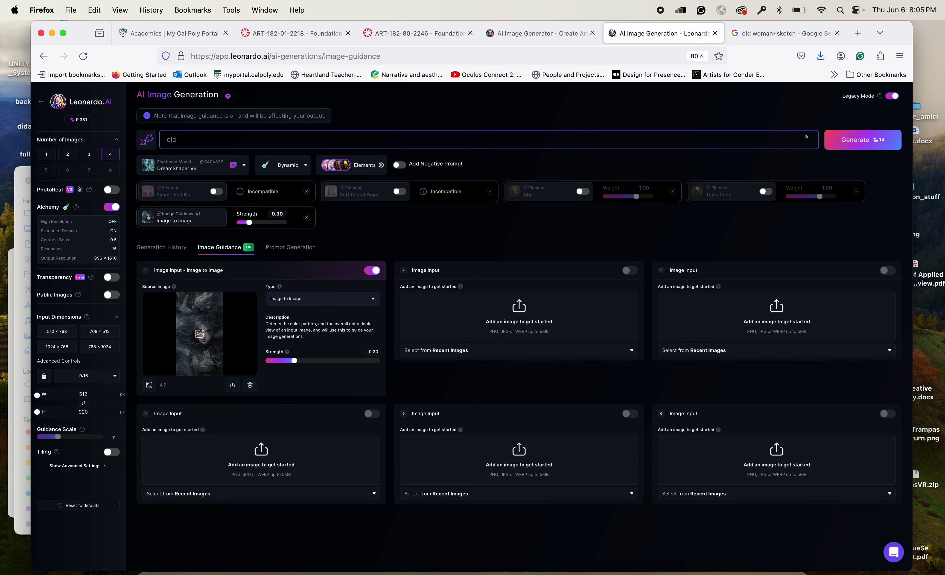
{"action": "type", "text": " lady with wrinkles against the ocean close "}
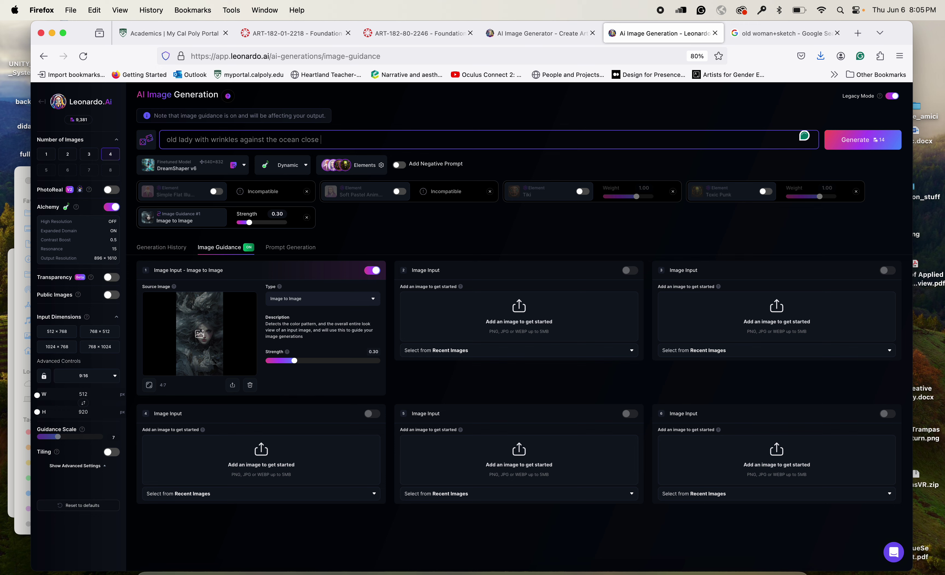
{"action": "type", "text": "u"}
{"action": "type", "text": "p complement"}
{"action": "key", "text": "BackSpace"}
{"action": "key", "text": "BackSpace"}
{"action": "key", "text": "BackSpace"}
{"action": "key", "text": "BackSpace"}
{"action": "key", "text": "BackSpace"}
{"action": "key", "text": "BackSpace"}
{"action": "key", "text": "BackSpace"}
{"action": "key", "text": "BackSpace"}
{"action": "key", "text": "BackSpace"}
{"action": "key", "text": "BackSpace"}
{"action": "type", "text": "pastel color"}
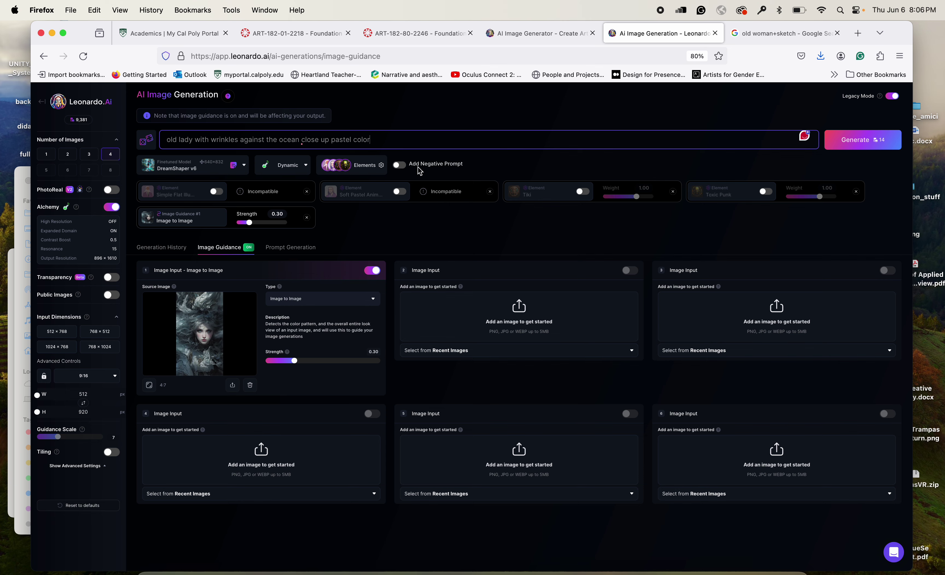
{"action": "left_click", "coordinate": [398, 167]}
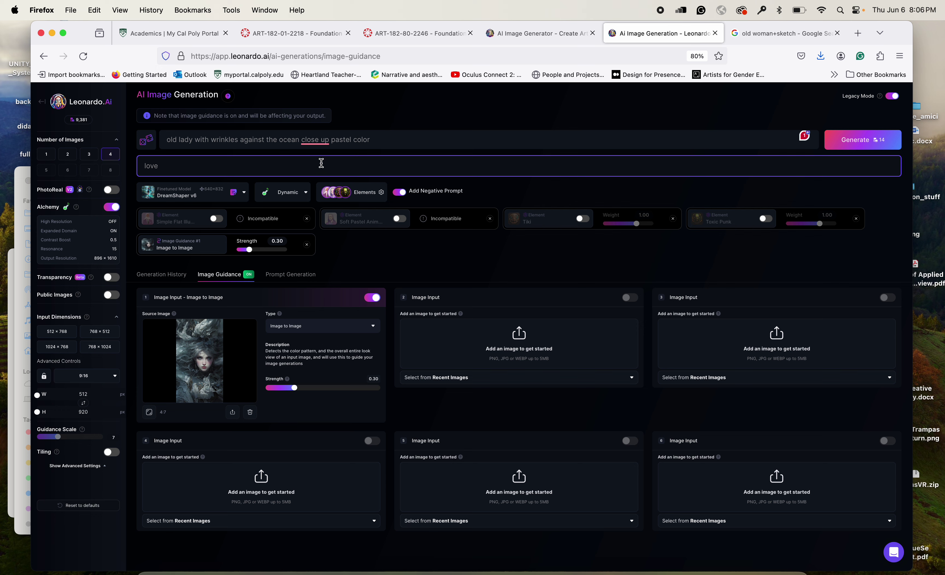
Replace the negative prompt 'love' with 'boat,sun'
{"action": "left_click", "coordinate": [202, 165]}
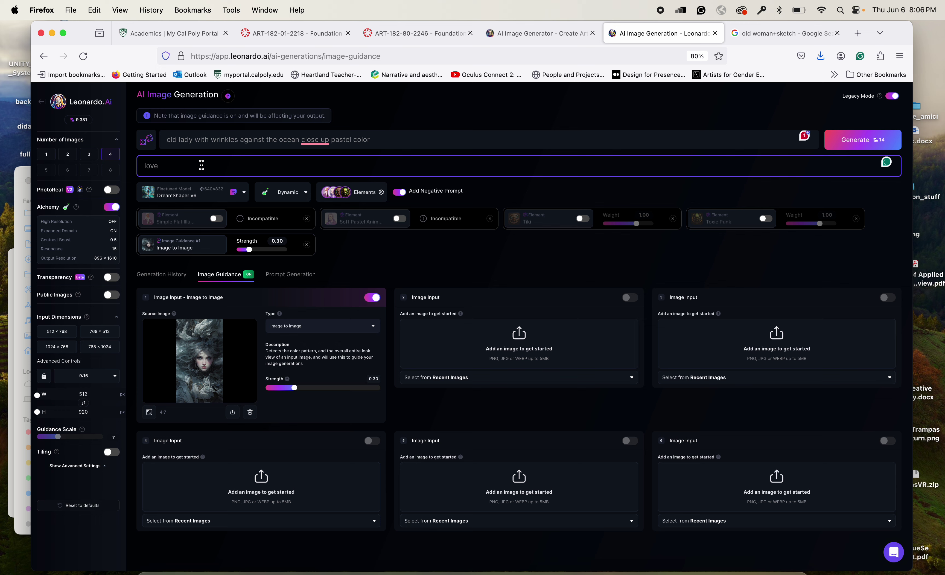
{"action": "key", "text": "BackSpace"}
{"action": "key", "text": "BackSpace"}
{"action": "key", "text": "BackSpace"}
{"action": "key", "text": "BackSpace"}
{"action": "type", "text": "bia"}
{"action": "key", "text": "BackSpace"}
{"action": "key", "text": "BackSpace"}
{"action": "key", "text": "BackSpace"}
{"action": "type", "text": ",sun"}
Accept Grammarly's fixes: hyphenate 'close-up' and add a space before 'sun'
{"action": "triple_click", "coordinate": [315, 141]}
{"action": "left_click", "coordinate": [316, 140]}
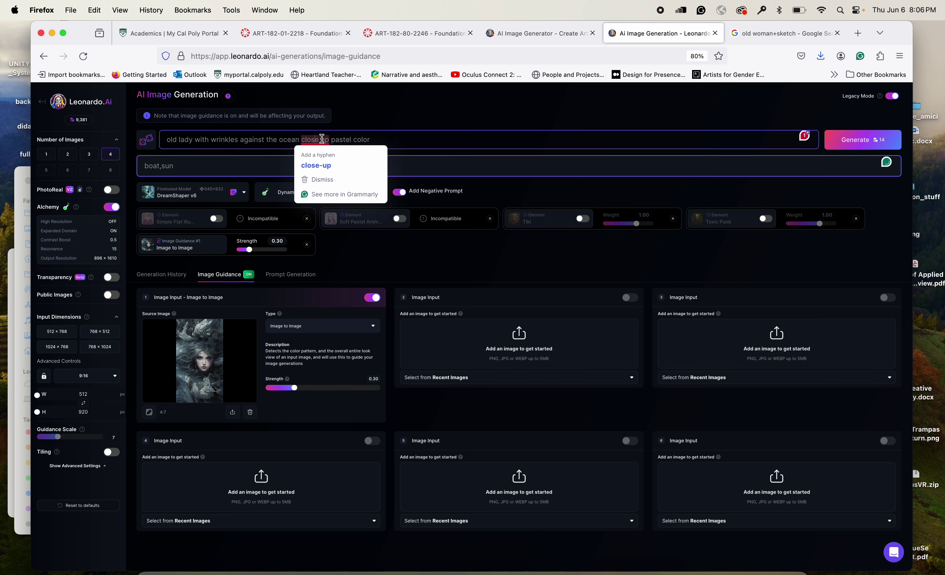
{"action": "left_click", "coordinate": [321, 168]}
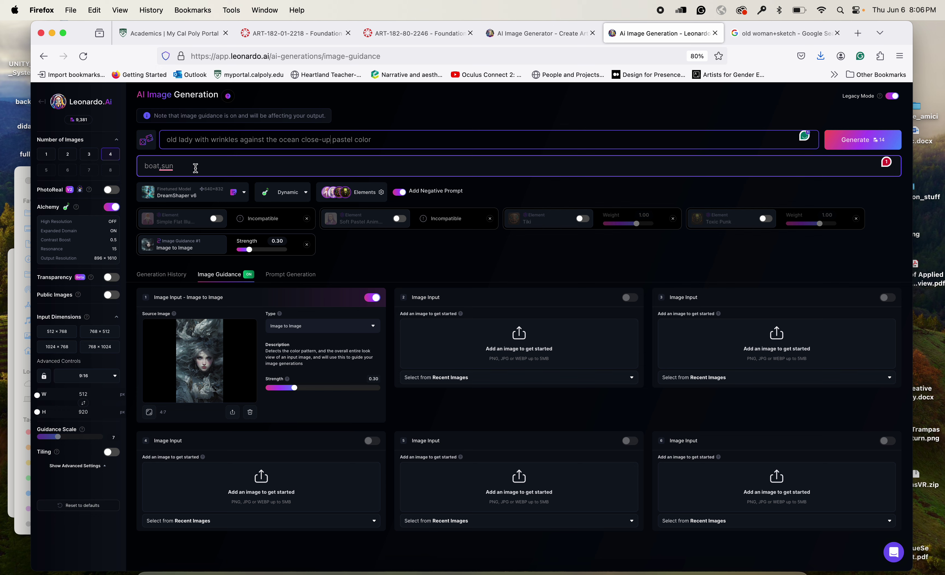
{"action": "left_click", "coordinate": [165, 166]}
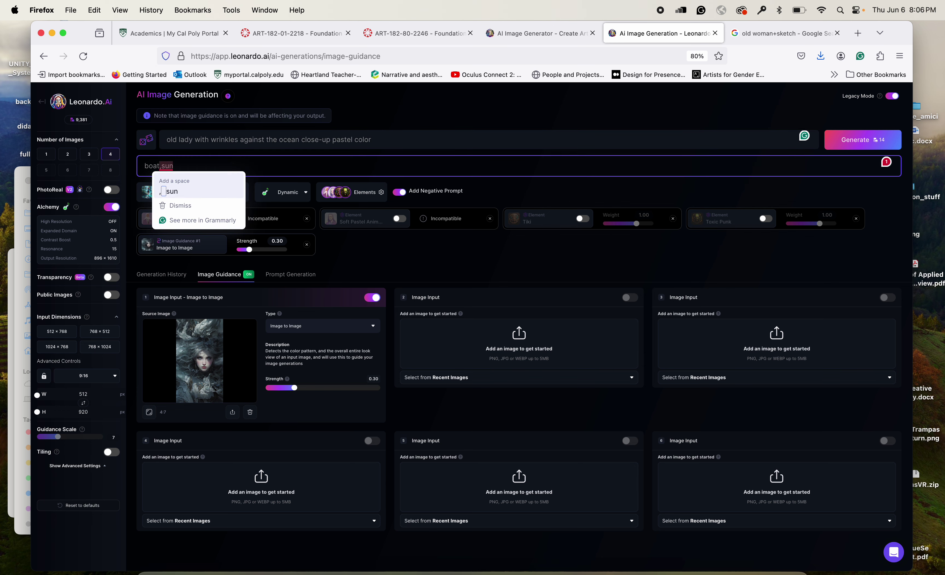
{"action": "left_click", "coordinate": [167, 193]}
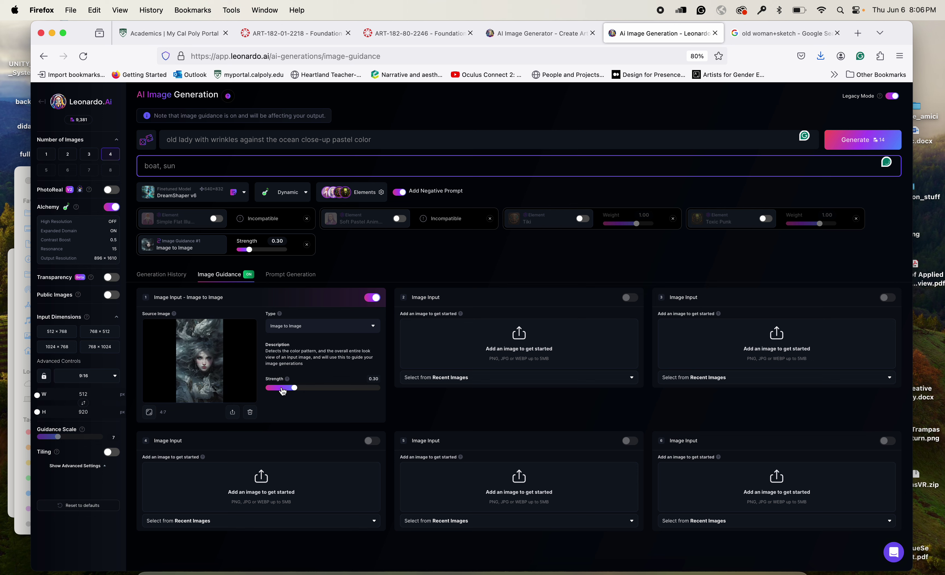
Raise the image guidance strength to 0.40 and bring up the Elements picker
{"action": "mouse_move", "coordinate": [295, 388]}
{"action": "left_mouse_down"}
{"action": "mouse_move", "coordinate": [328, 390]}
{"action": "mouse_move", "coordinate": [297, 391]}
{"action": "mouse_move", "coordinate": [310, 391]}
{"action": "left_mouse_up"}
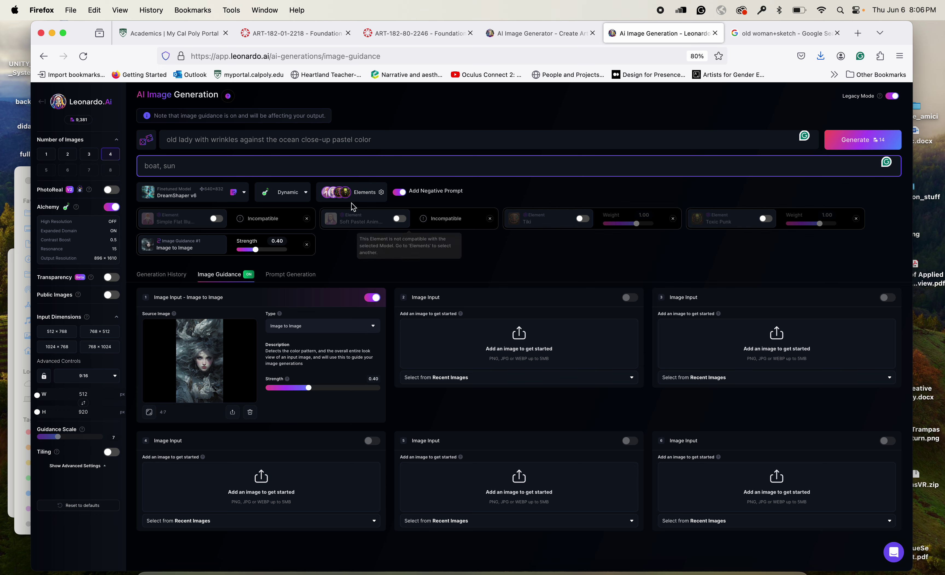
{"action": "left_click", "coordinate": [365, 193]}
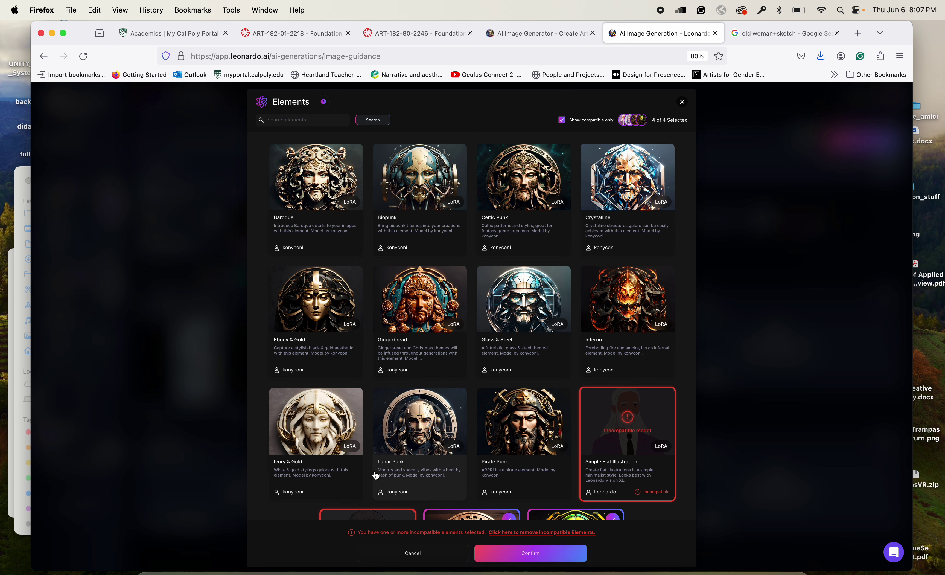
Deselect Simple Flat Illustration and Soft Pastel Anime, add Ivory & Gold, and confirm the elements
{"action": "left_click", "coordinate": [649, 493]}
{"action": "left_click", "coordinate": [327, 428]}
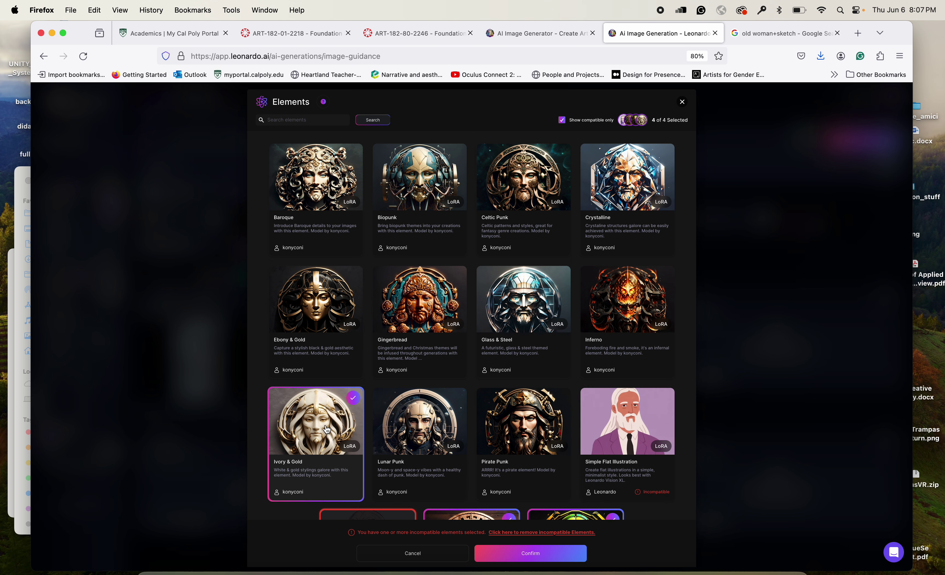
{"action": "scroll", "coordinate": [329, 430], "scroll_direction": "down", "scroll_amount": 3}
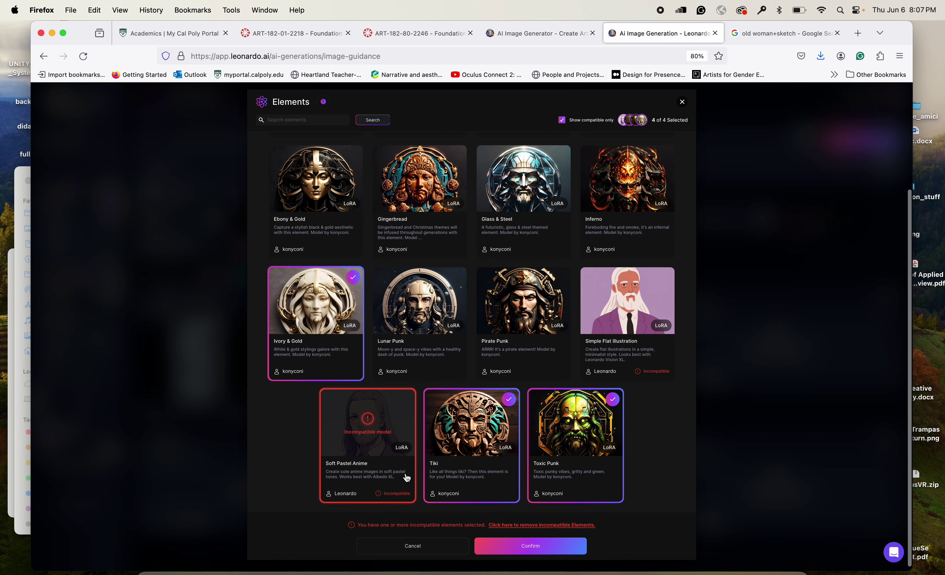
{"action": "left_click", "coordinate": [383, 501]}
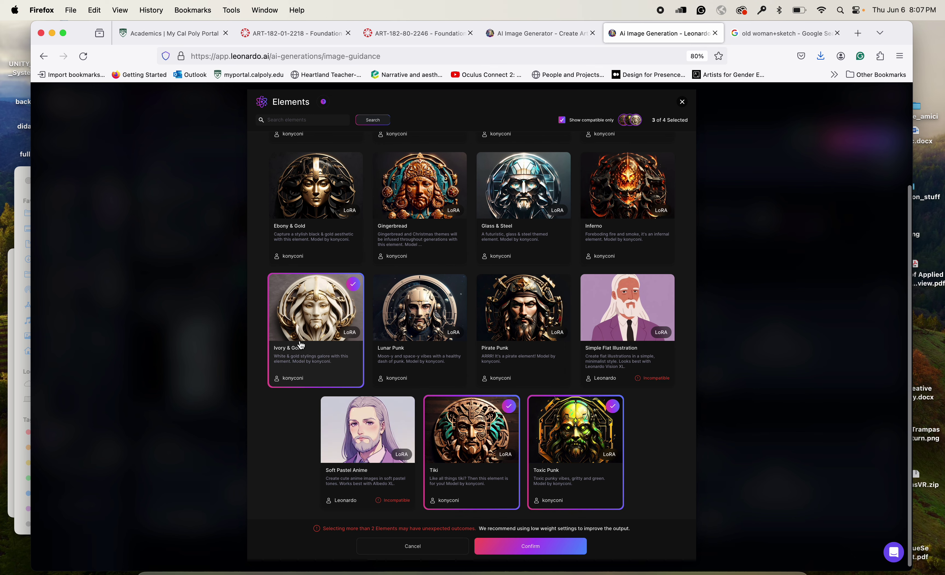
{"action": "left_click", "coordinate": [527, 546]}
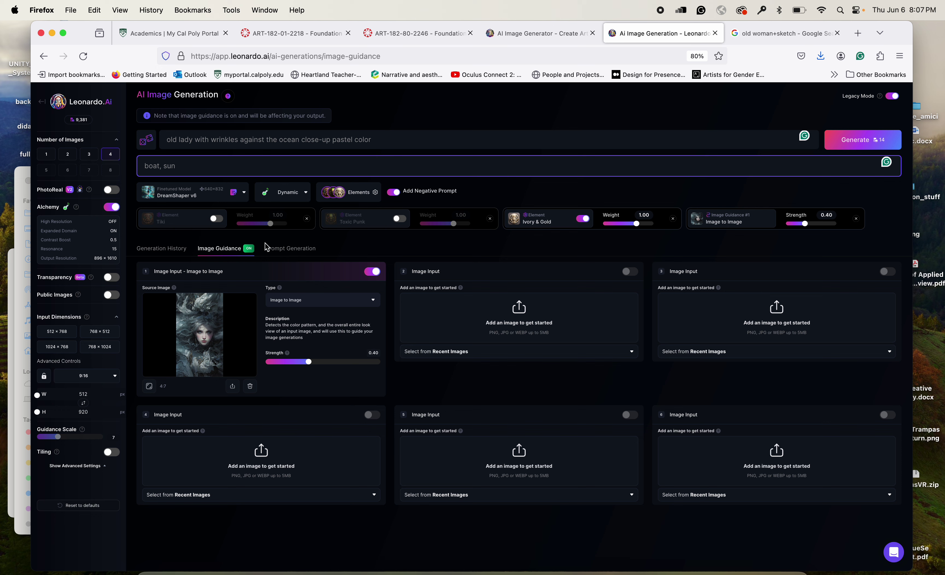
{"action": "mouse_move", "coordinate": [190, 321]}
Switch the generation model to Leonardo Diffusion from the finetuned model gallery
{"action": "left_click", "coordinate": [243, 194]}
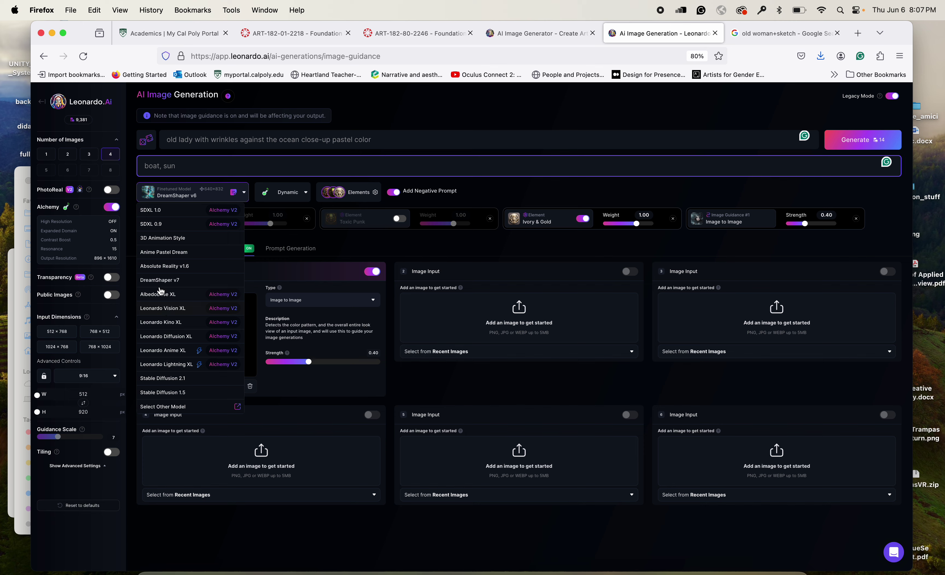
{"action": "left_click", "coordinate": [162, 407]}
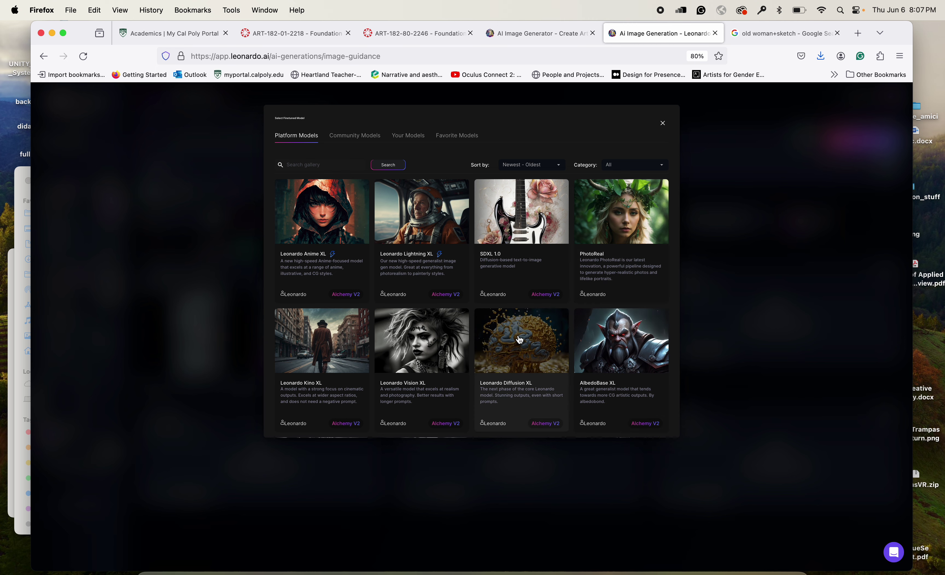
{"action": "scroll", "coordinate": [520, 339], "scroll_direction": "down", "scroll_amount": 10}
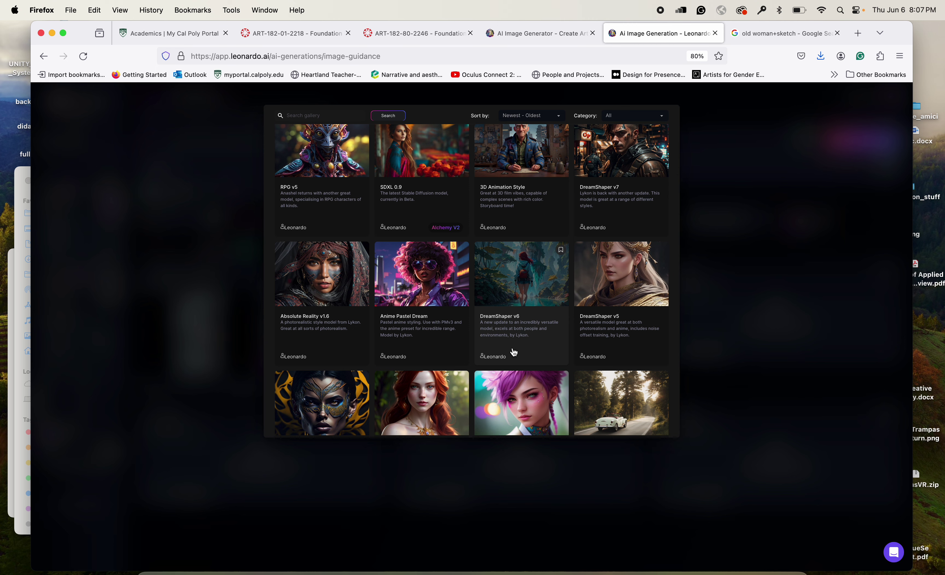
{"action": "scroll", "coordinate": [514, 352], "scroll_direction": "down", "scroll_amount": 2}
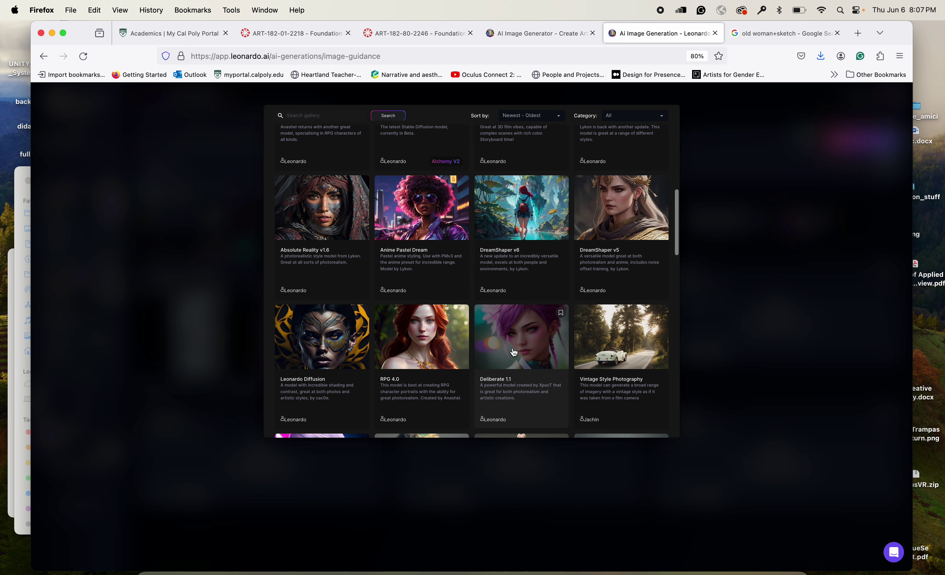
{"action": "left_click", "coordinate": [321, 348]}
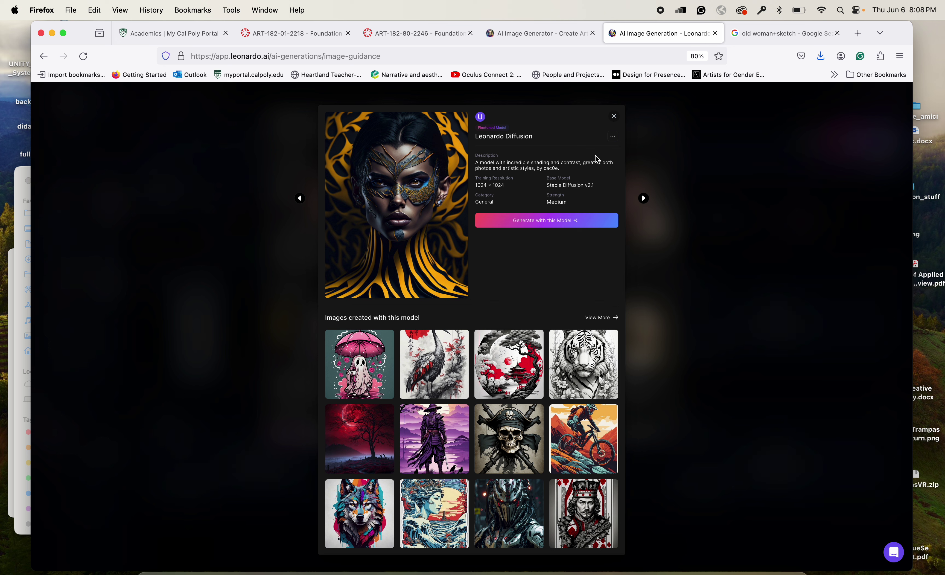
{"action": "left_click", "coordinate": [560, 221]}
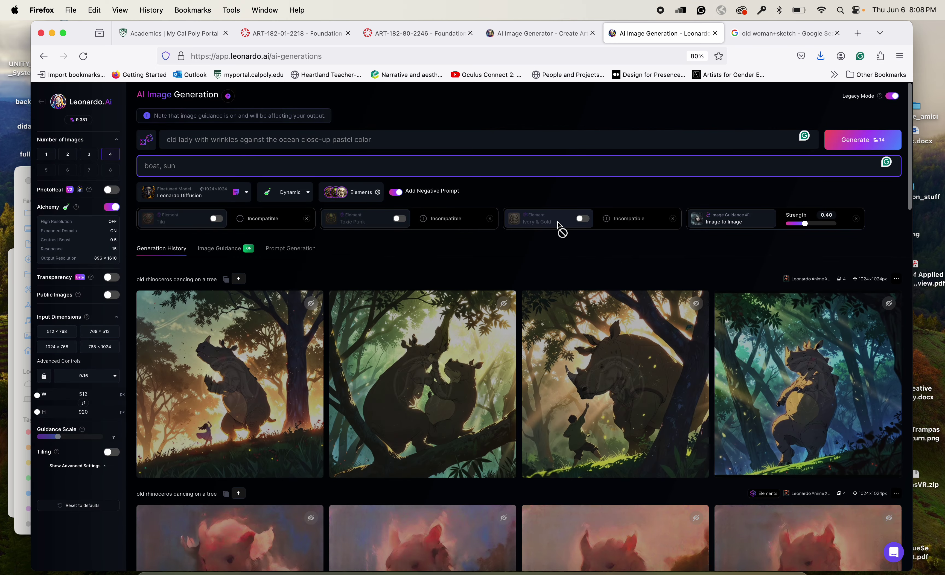
Generate four old-lady images with Leonardo Diffusion and scroll down to view them
{"action": "left_click", "coordinate": [847, 144]}
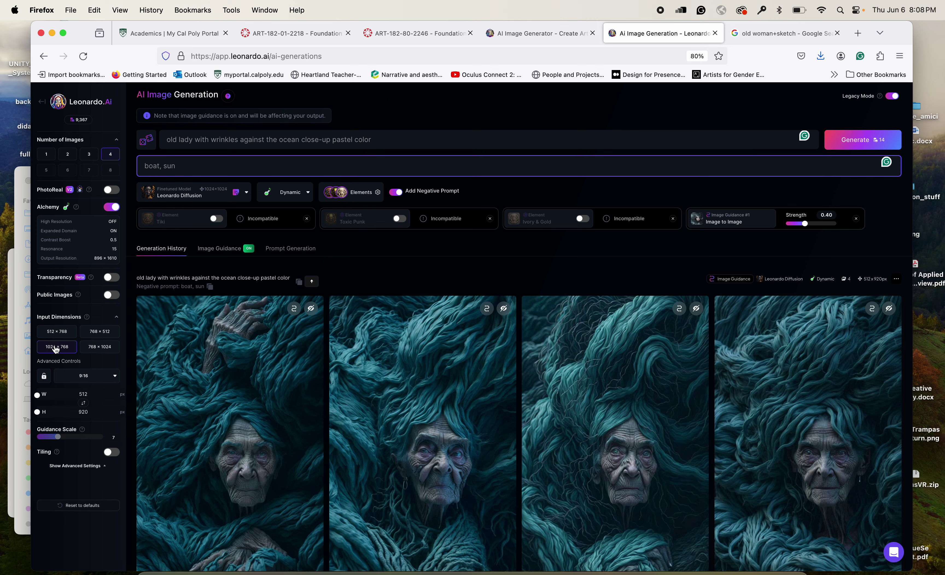
{"action": "scroll", "coordinate": [157, 485], "scroll_direction": "down", "scroll_amount": 3}
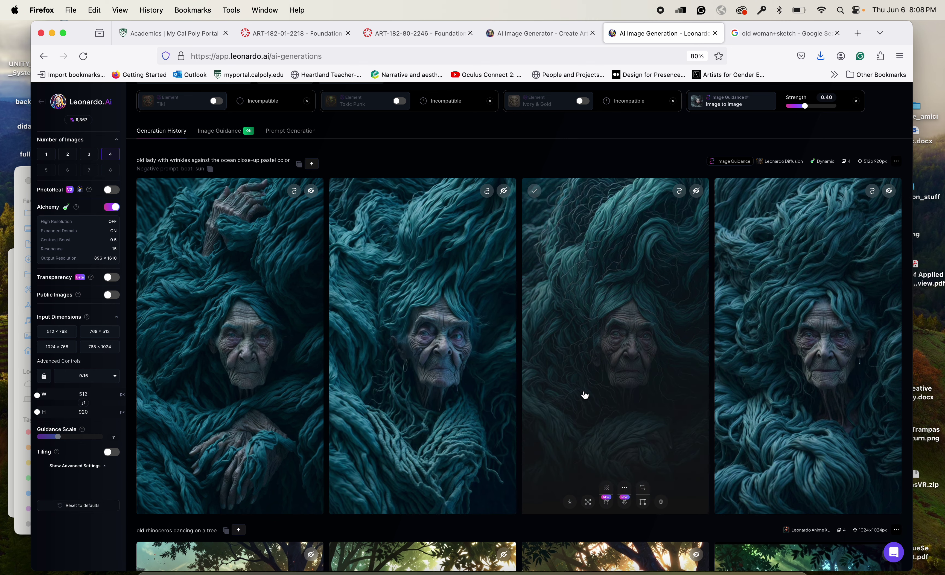
Enlarge the fourth old-lady portrait and copy it to the clipboard
{"action": "left_click", "coordinate": [769, 400]}
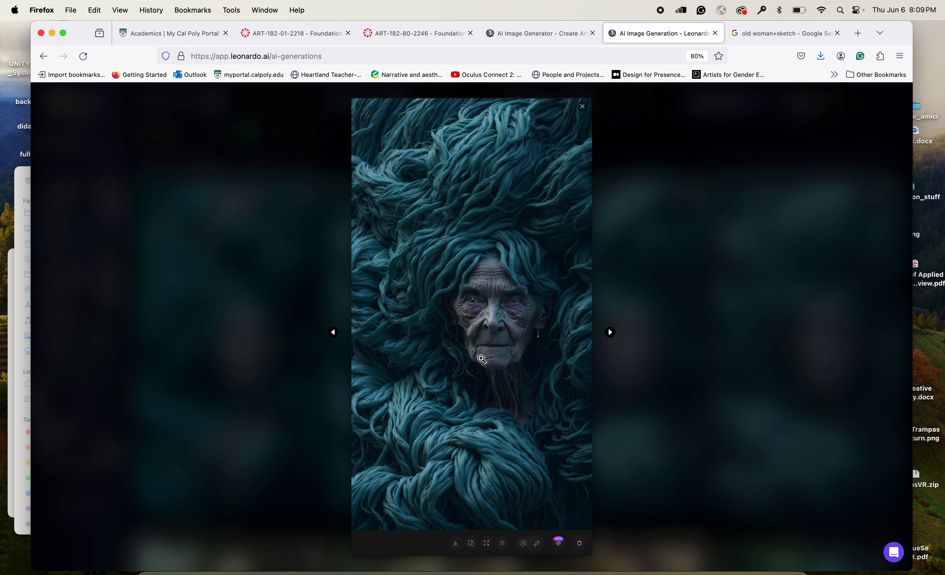
{"action": "left_click", "coordinate": [471, 544]}
Request an unzoomed variant, browse forward and back through the results, then close the viewer
{"action": "left_click", "coordinate": [487, 543]}
{"action": "left_click", "coordinate": [611, 333]}
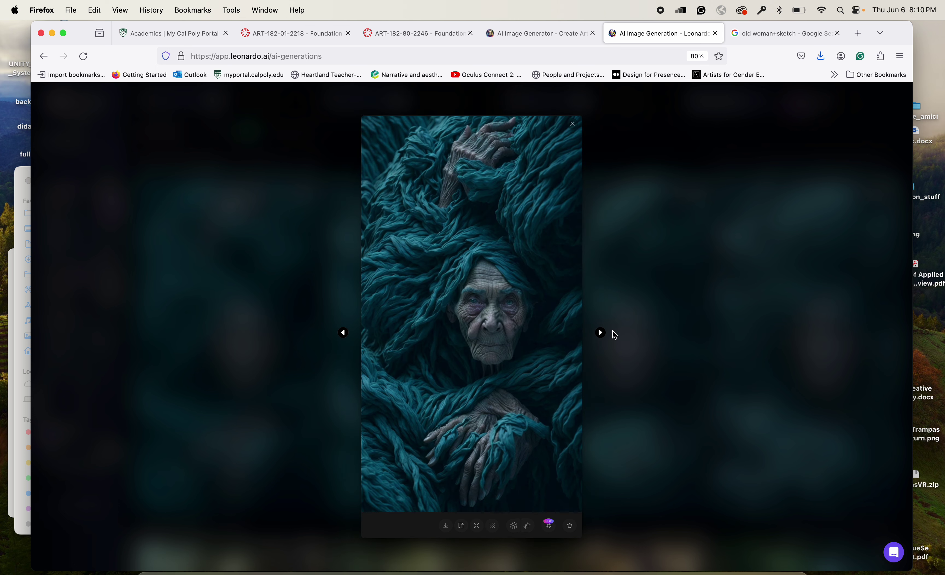
{"action": "left_click", "coordinate": [601, 332]}
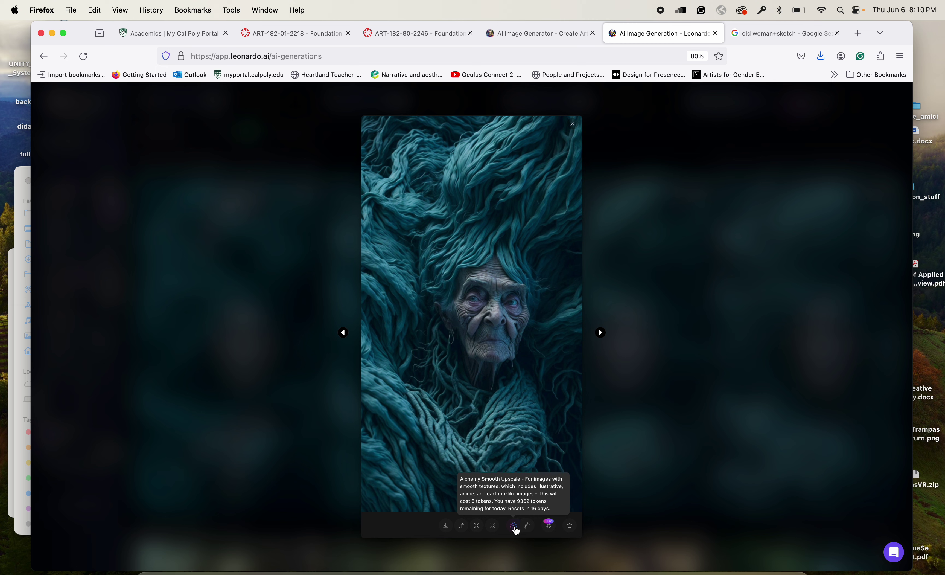
{"action": "left_click", "coordinate": [343, 332]}
{"action": "left_click", "coordinate": [343, 333]}
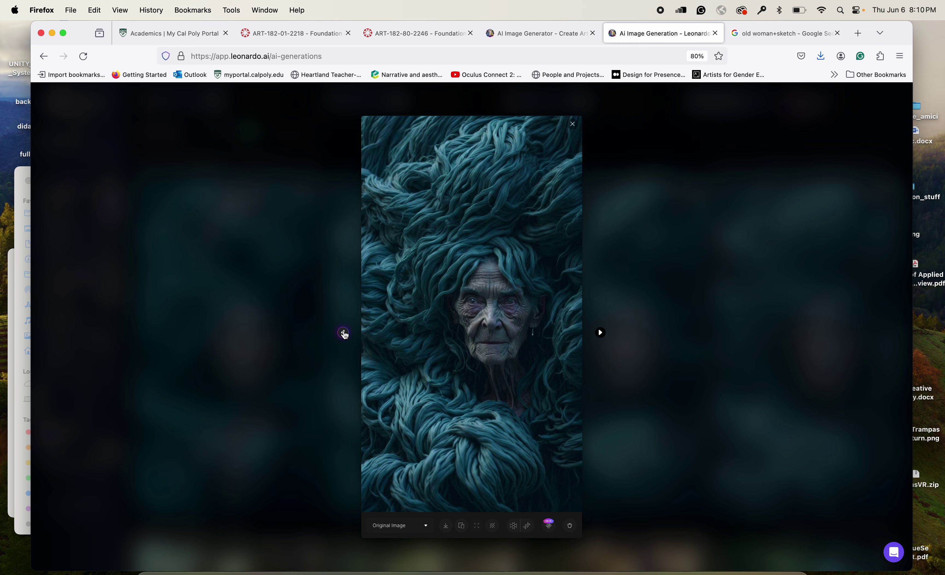
{"action": "left_click", "coordinate": [572, 124]}
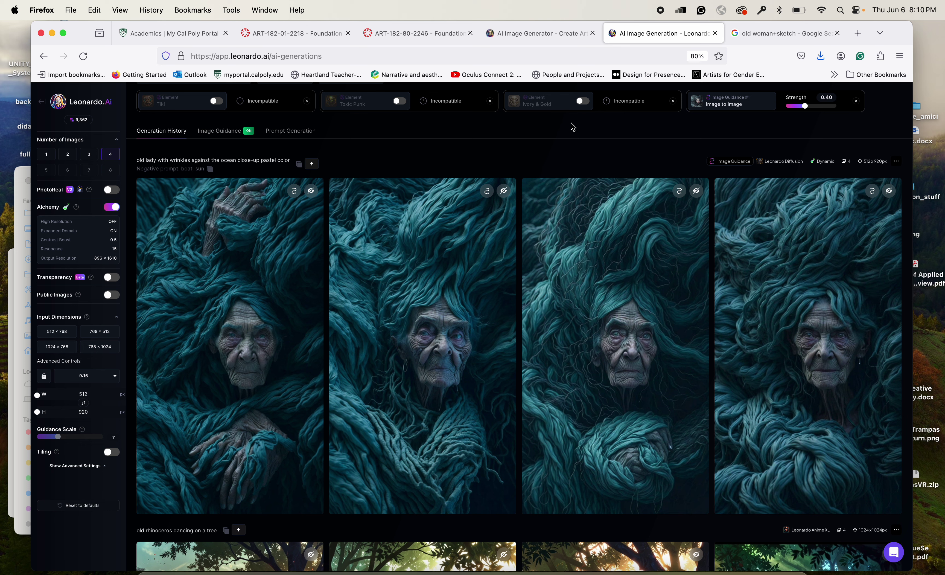